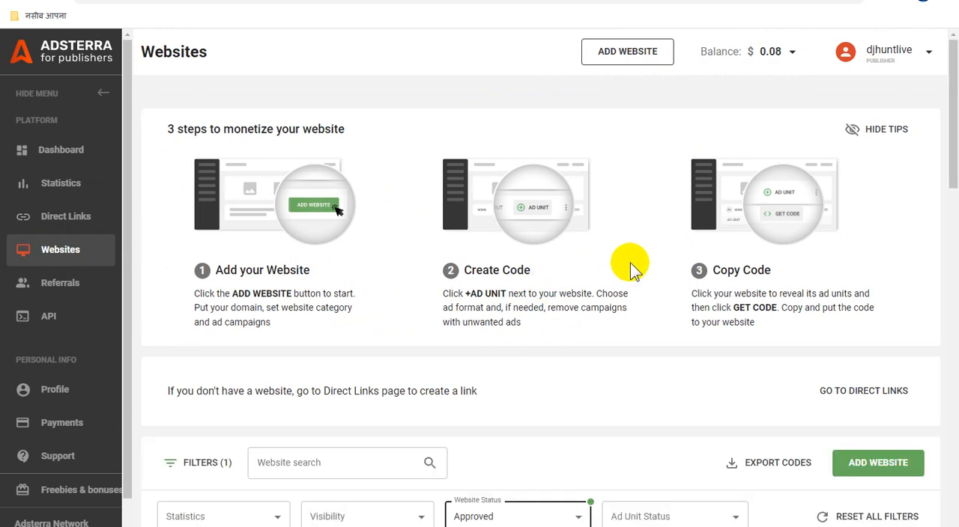
# - Expand e-supportdigitalwestbengal.blogspot.com in the websites list, check its Popunder ad unit's details, and reload the page
pyautogui.scroll(-1, 649, 304)
pyautogui.scroll(-10, 649, 303)
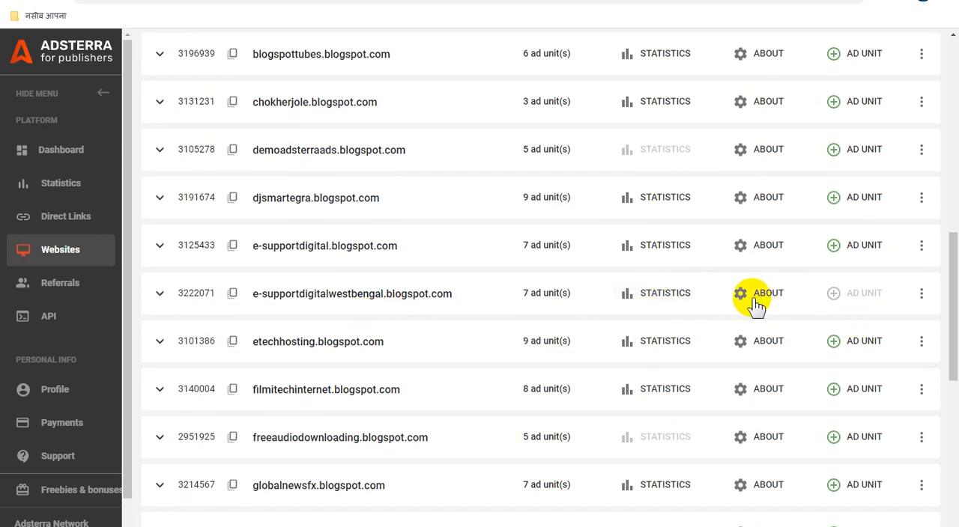
pyautogui.click(159, 294)
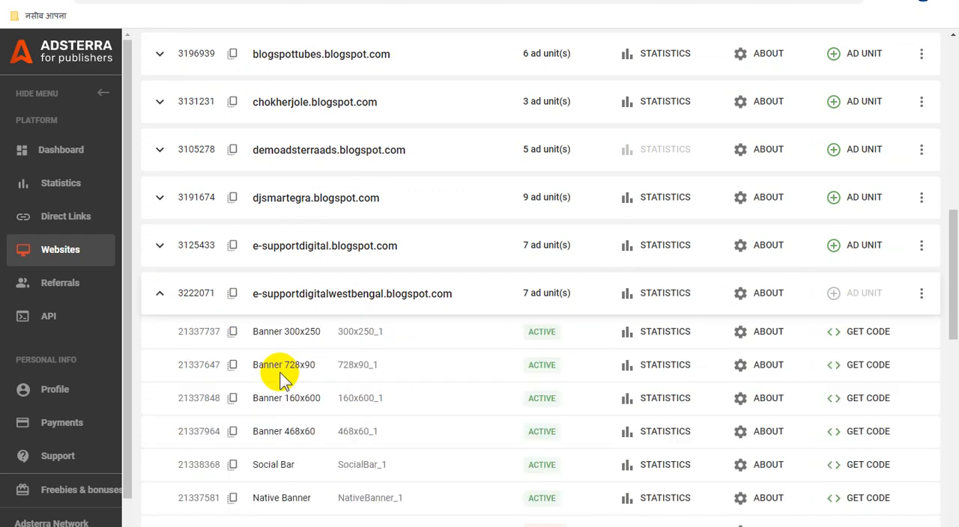
pyautogui.scroll(-2, 431, 445)
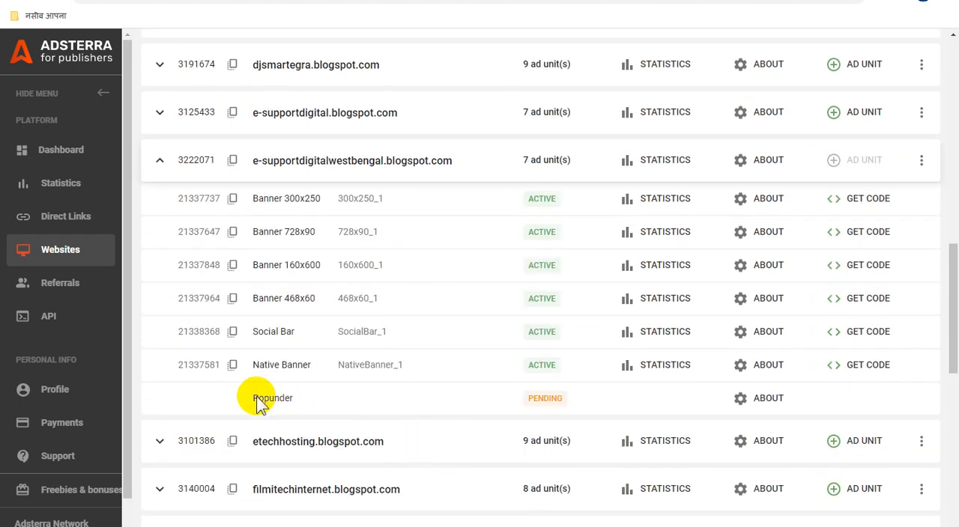
pyautogui.moveTo(251, 398); pyautogui.dragTo(317, 405)
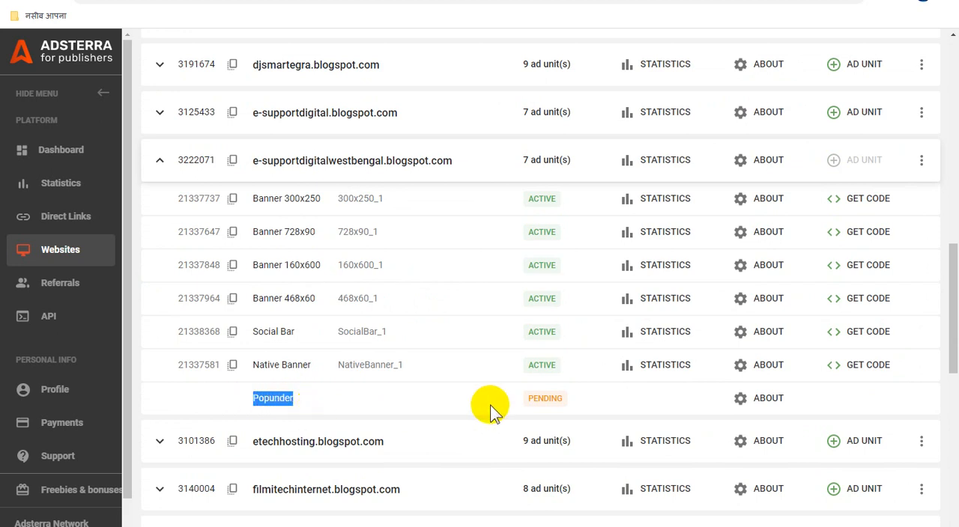
pyautogui.click(765, 403)
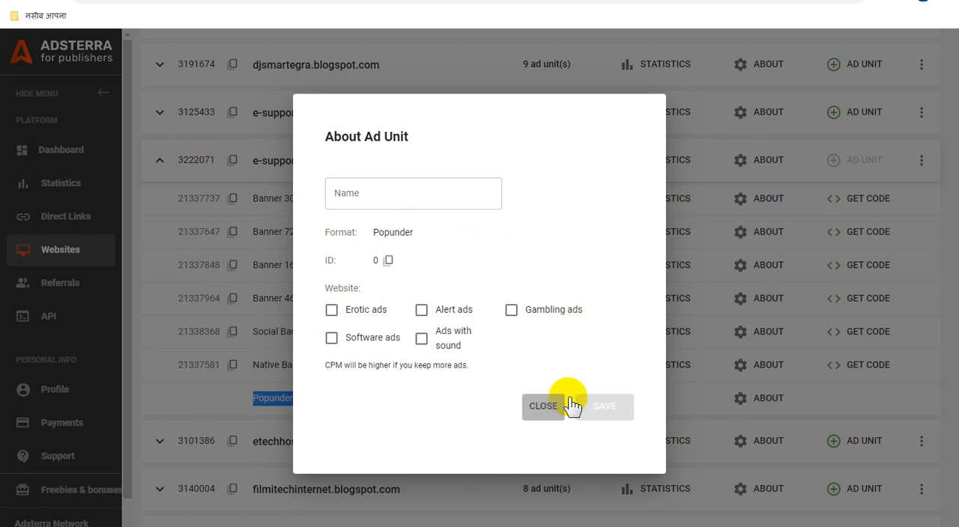
pyautogui.click(543, 406)
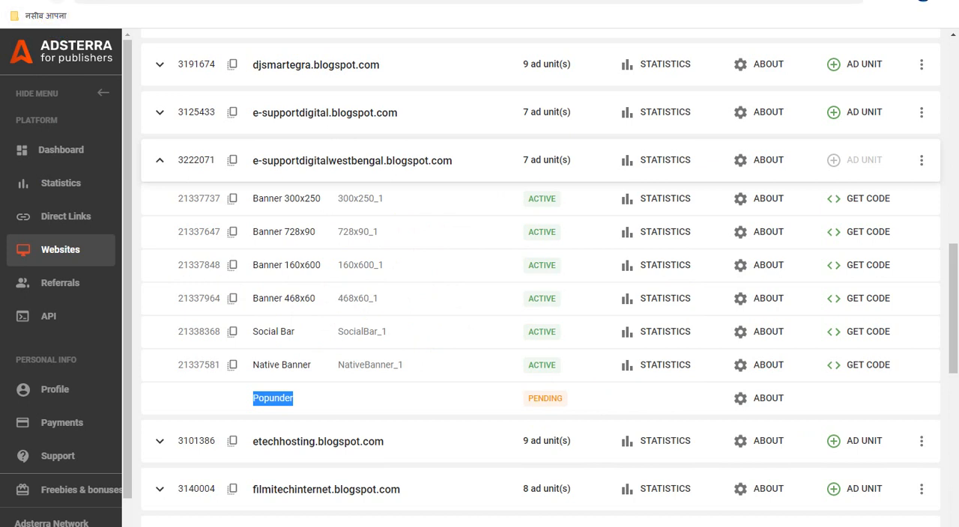
pyautogui.press('F5')
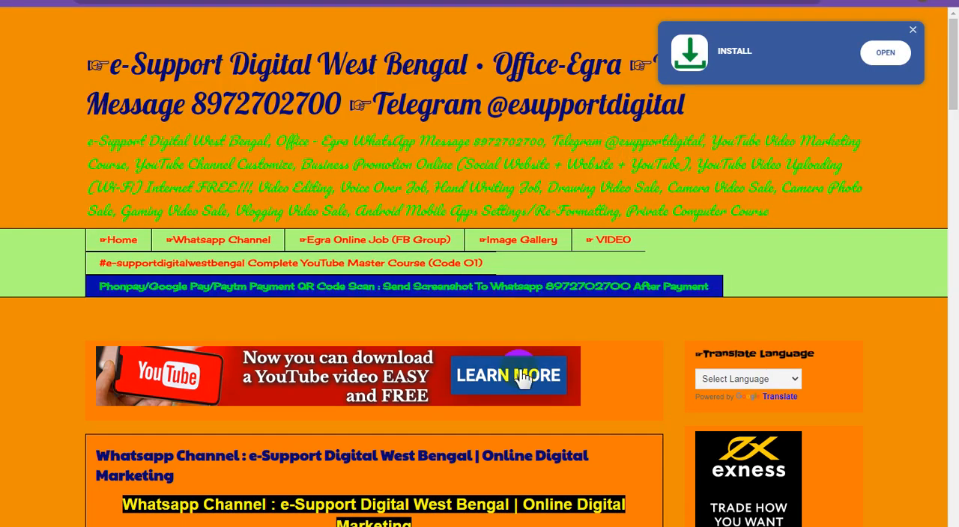
# - Examine the ads placed across the e-Support Digital West Bengal blog page, including its banners and Social Bar
pyautogui.scroll(-3, 448, 216)
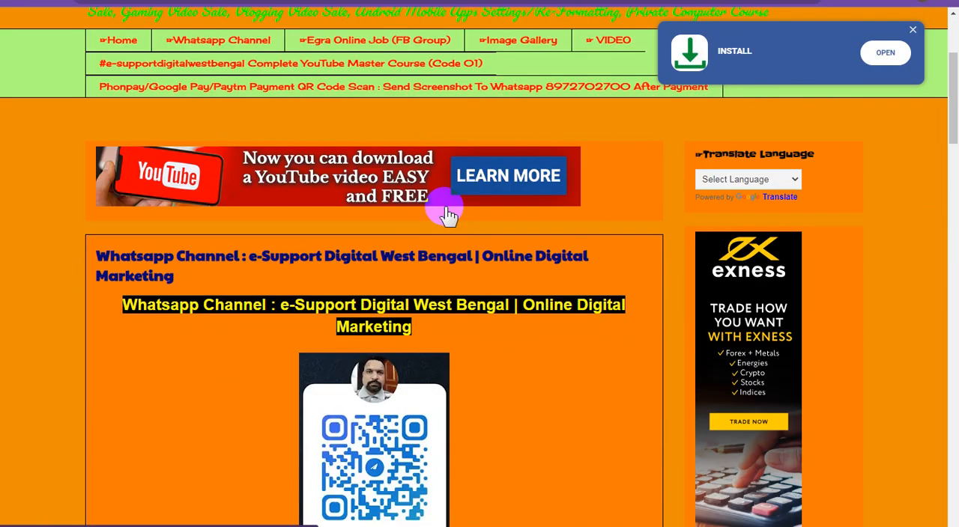
pyautogui.scroll(-3, 449, 216)
pyautogui.scroll(-11, 457, 215)
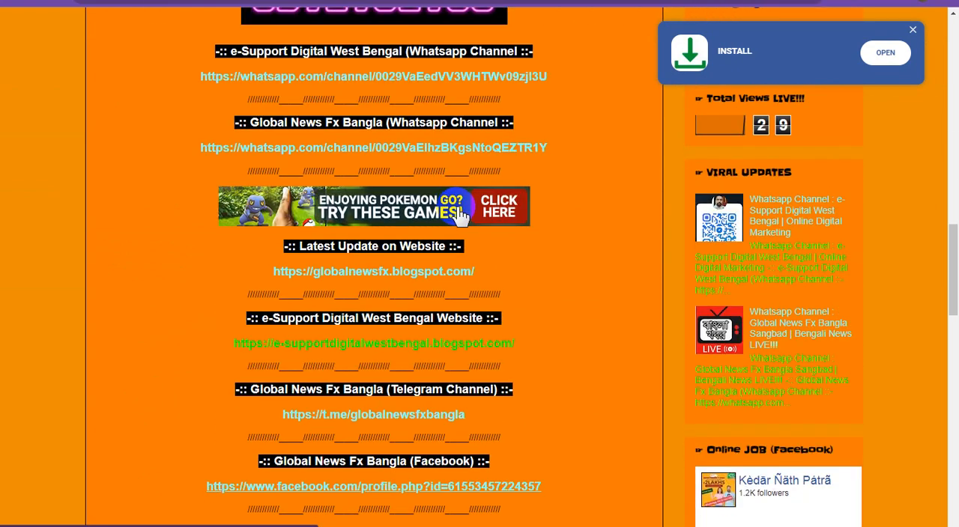
pyautogui.scroll(3, 461, 215)
pyautogui.scroll(7, 461, 215)
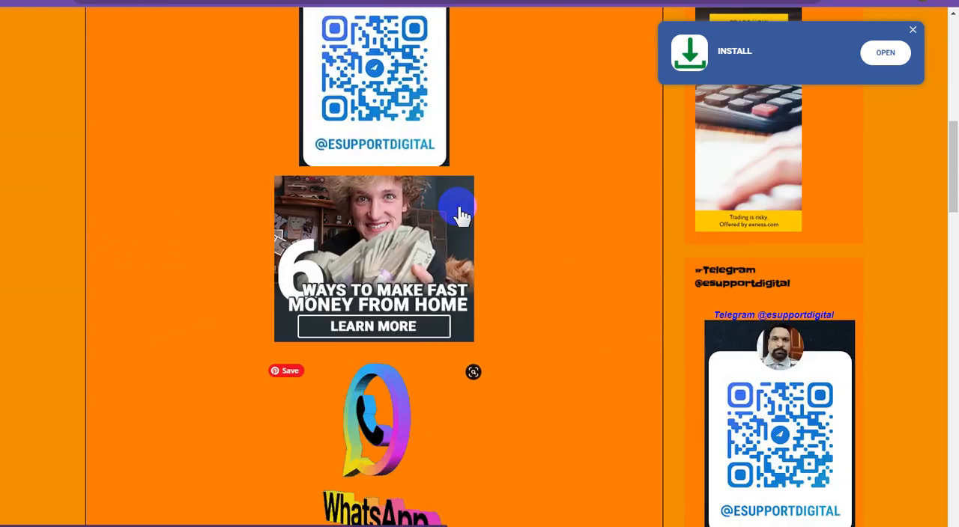
pyautogui.scroll(6, 460, 211)
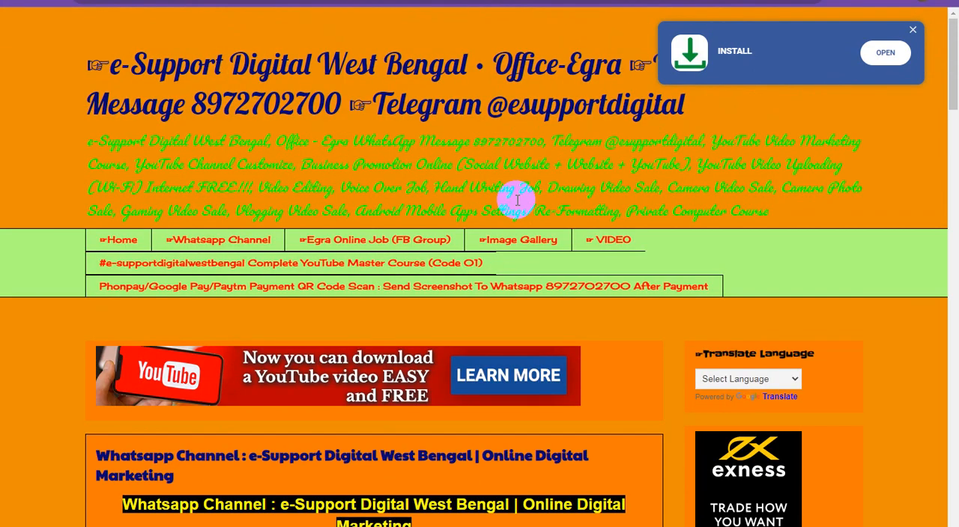
pyautogui.scroll(-4, 517, 198)
pyautogui.scroll(3, 517, 198)
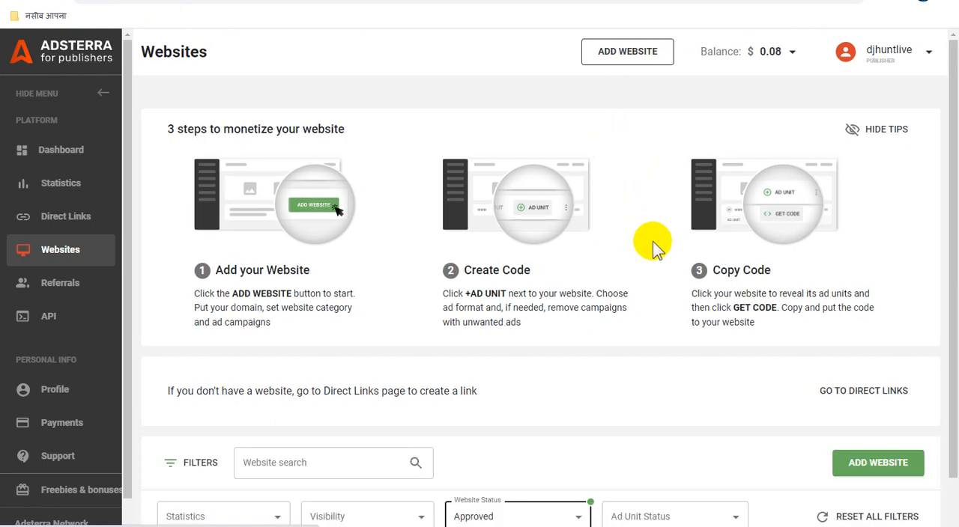
# - Check the e-supportdigitalwestbengal.blogspot.com entry and its options in the approved websites list
pyautogui.scroll(-1, 652, 241)
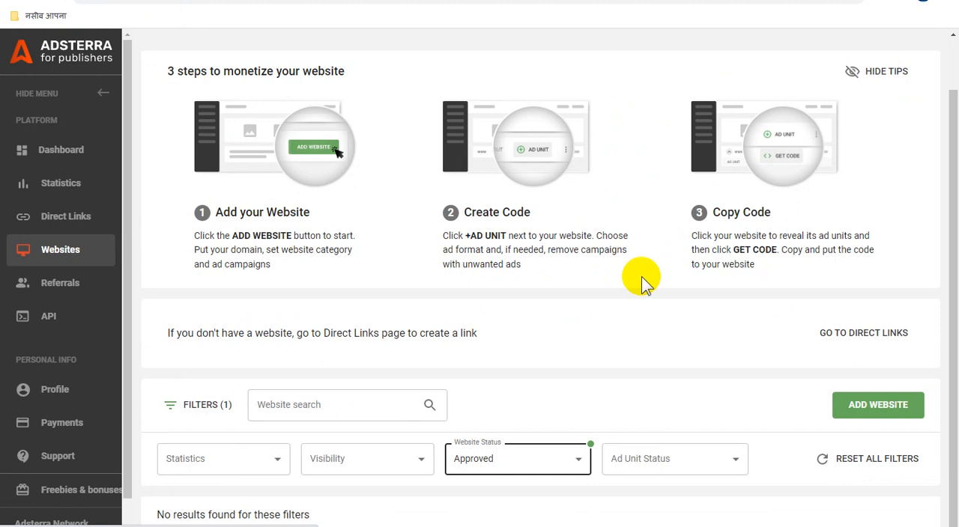
pyautogui.scroll(-9, 689, 287)
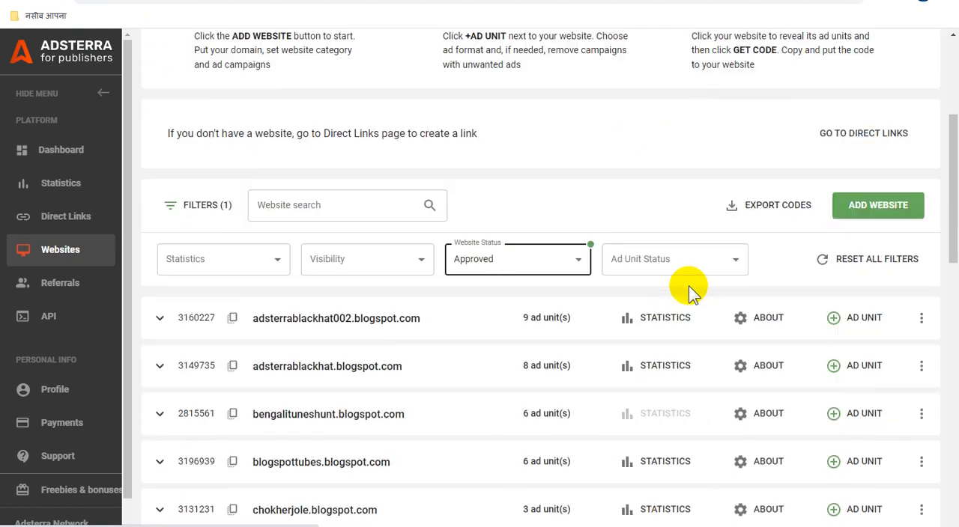
pyautogui.scroll(-3, 693, 289)
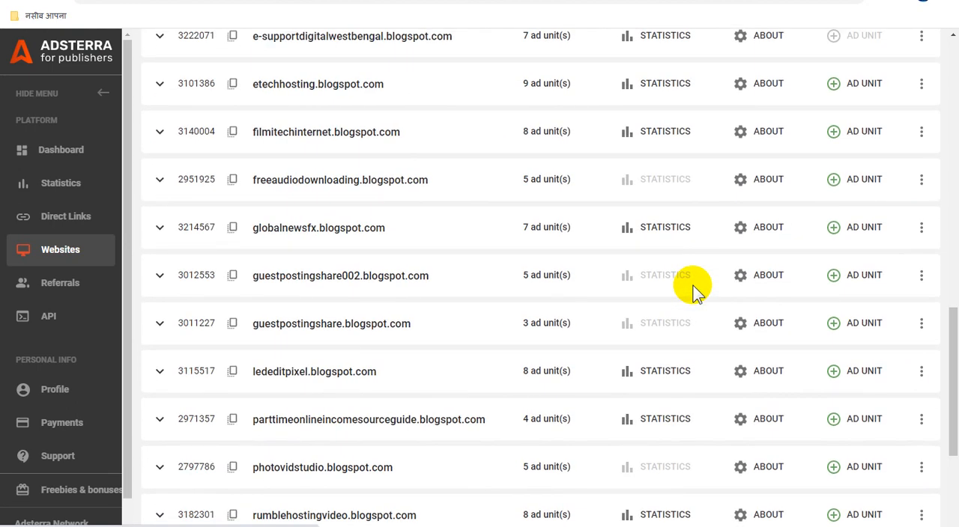
pyautogui.click(662, 229)
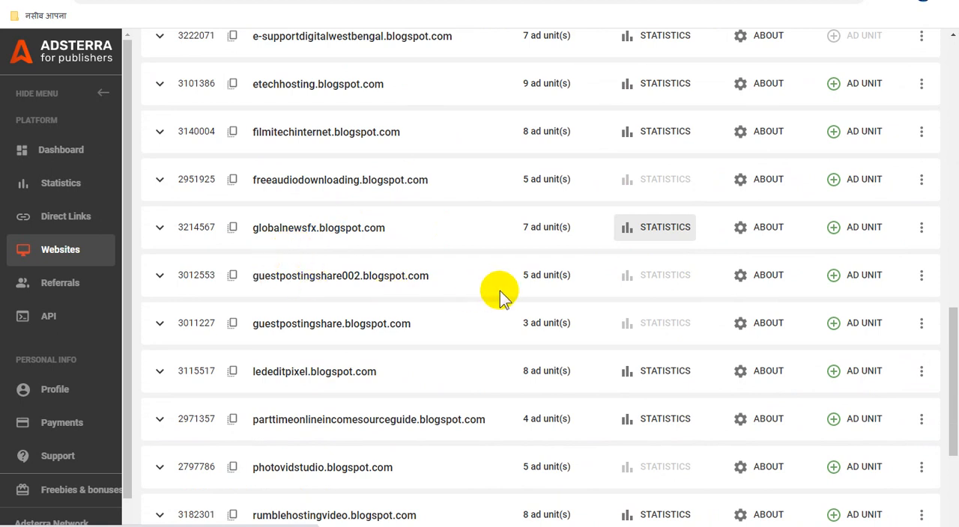
pyautogui.scroll(1, 505, 292)
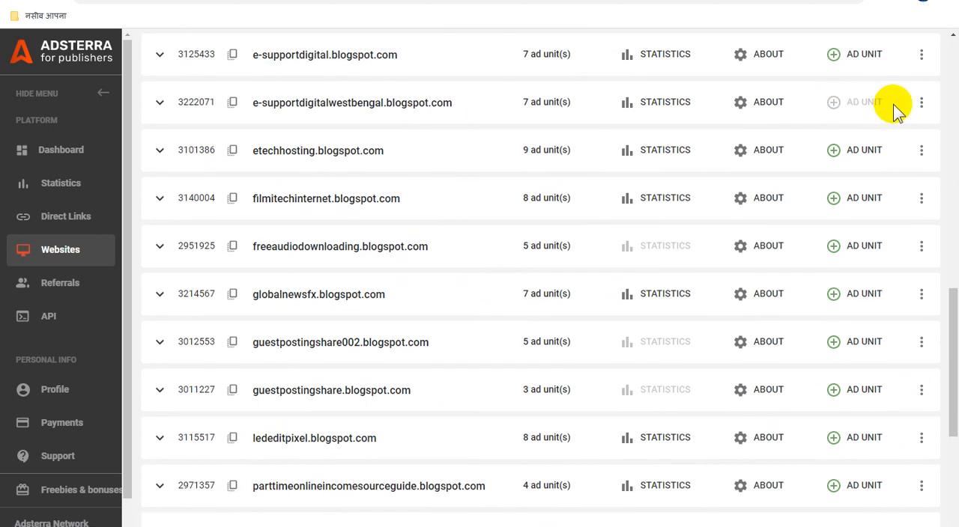
pyautogui.click(921, 103)
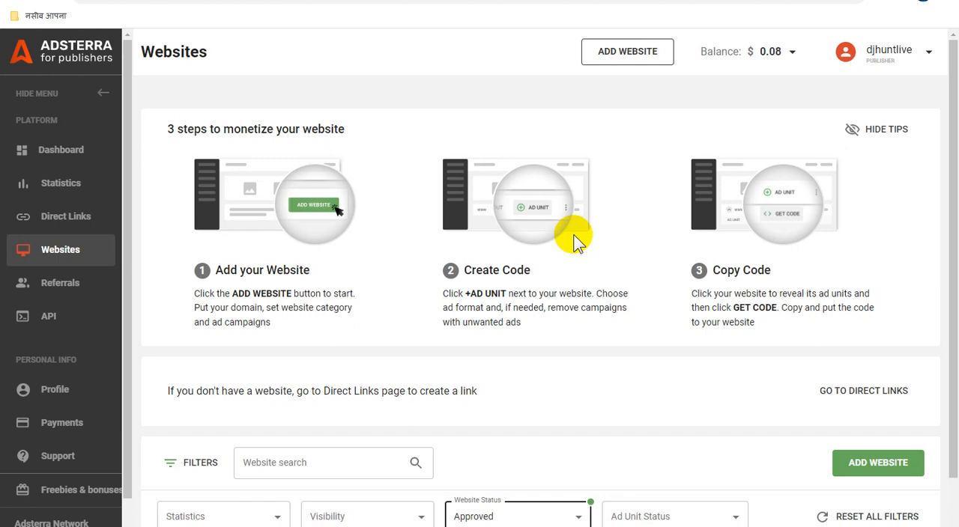
# - Copy the Popunder ad unit's code for e-supportdigitalwestbengal.blogspot.com
pyautogui.scroll(-9, 610, 304)
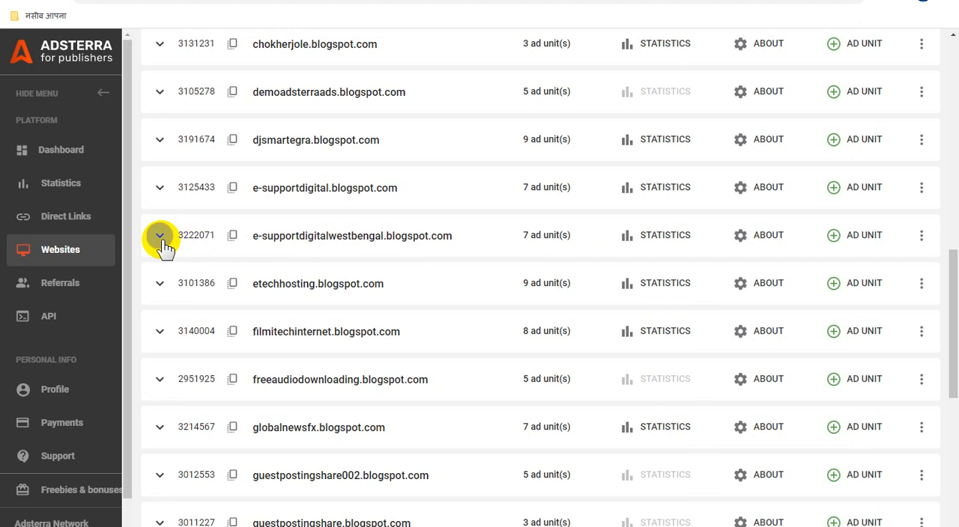
pyautogui.click(159, 237)
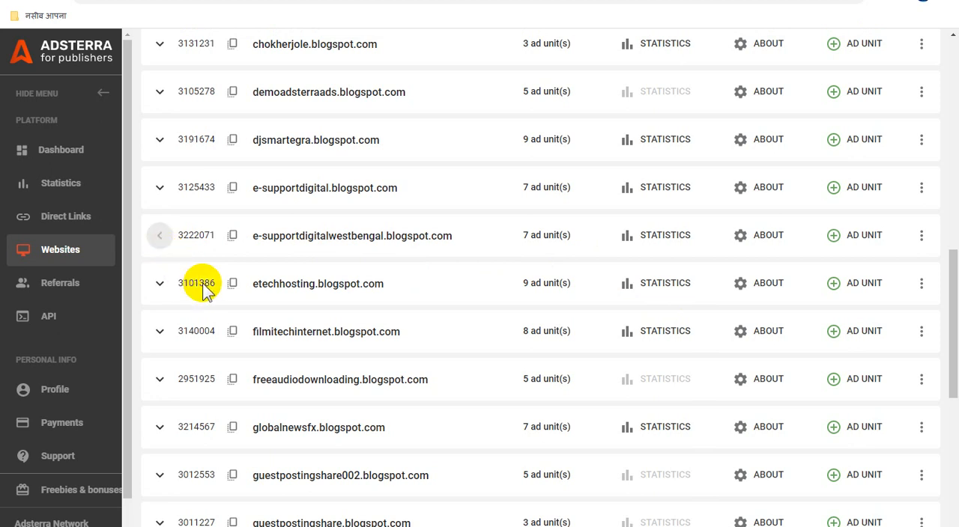
pyautogui.scroll(-1, 358, 413)
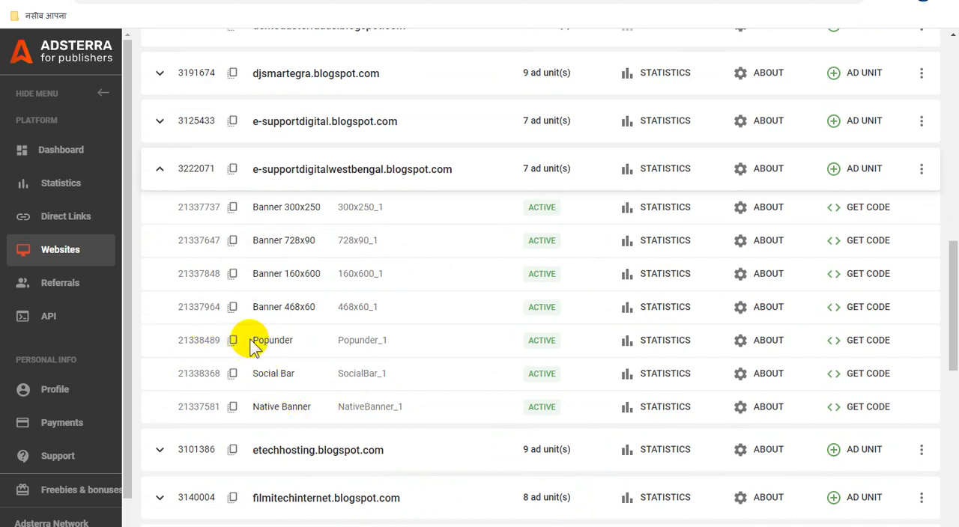
pyautogui.moveTo(251, 341); pyautogui.dragTo(291, 338)
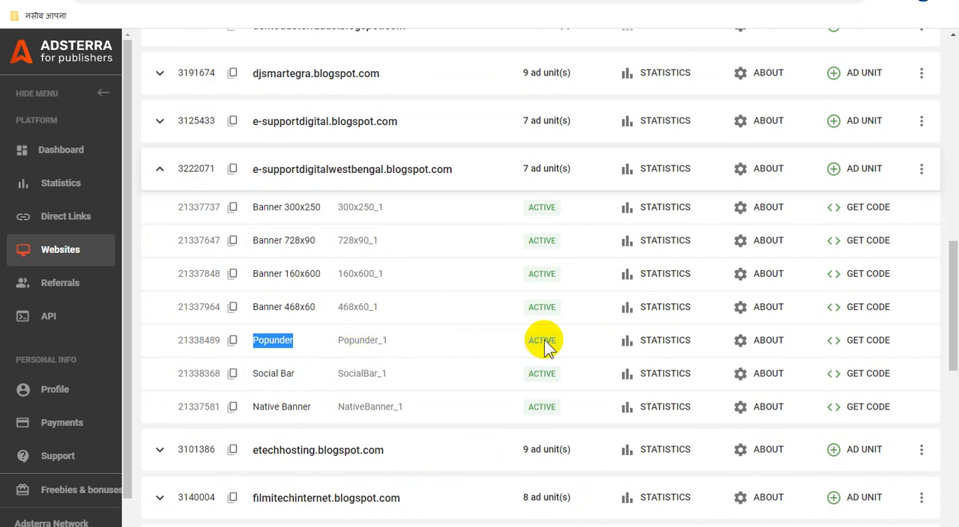
pyautogui.click(869, 341)
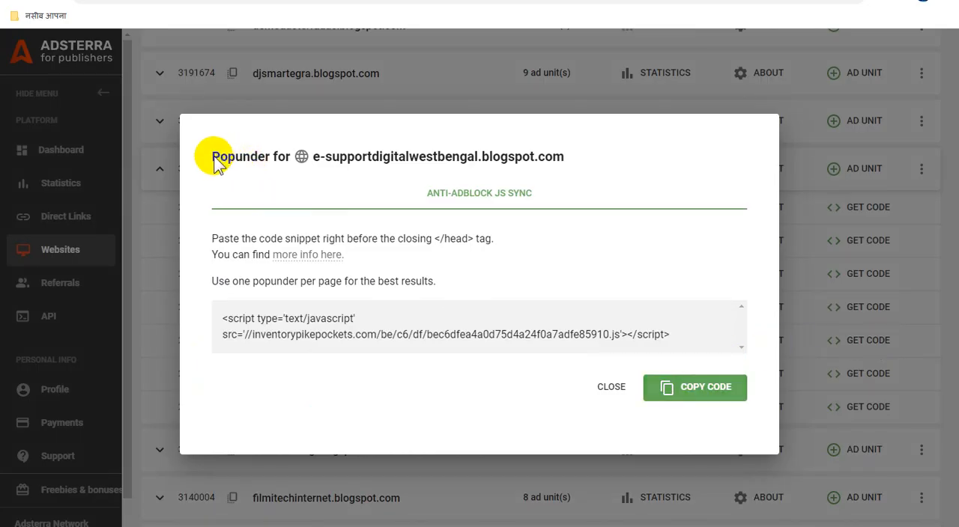
pyautogui.moveTo(212, 158); pyautogui.dragTo(577, 159)
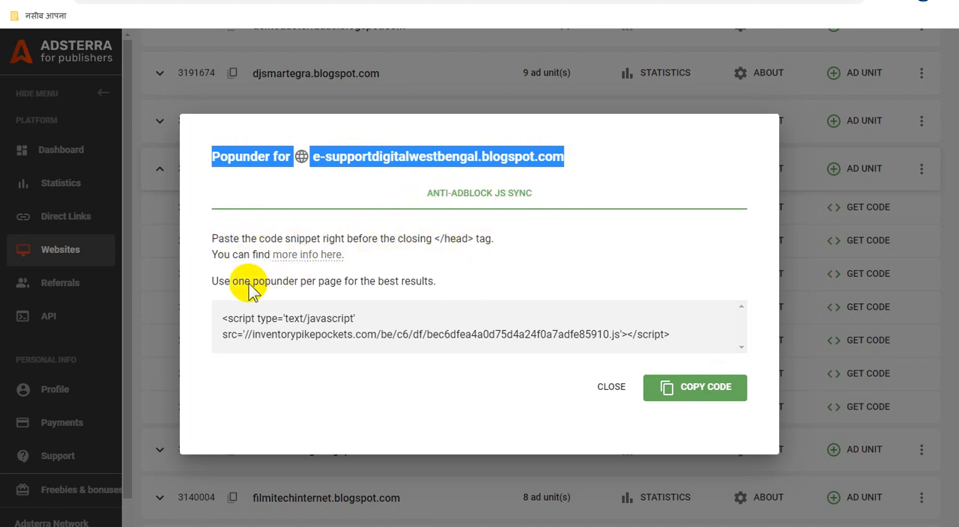
pyautogui.click(699, 391)
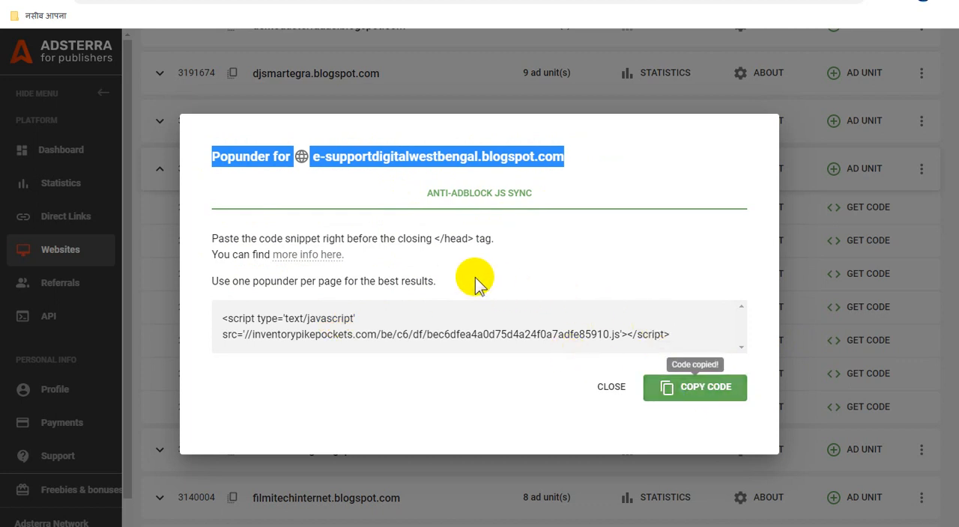
# - Switch to the Blogger layout page and add an HTML/JavaScript gadget to the footer-1 section
pyautogui.moveTo(234, 523)
pyautogui.click(289, 472)
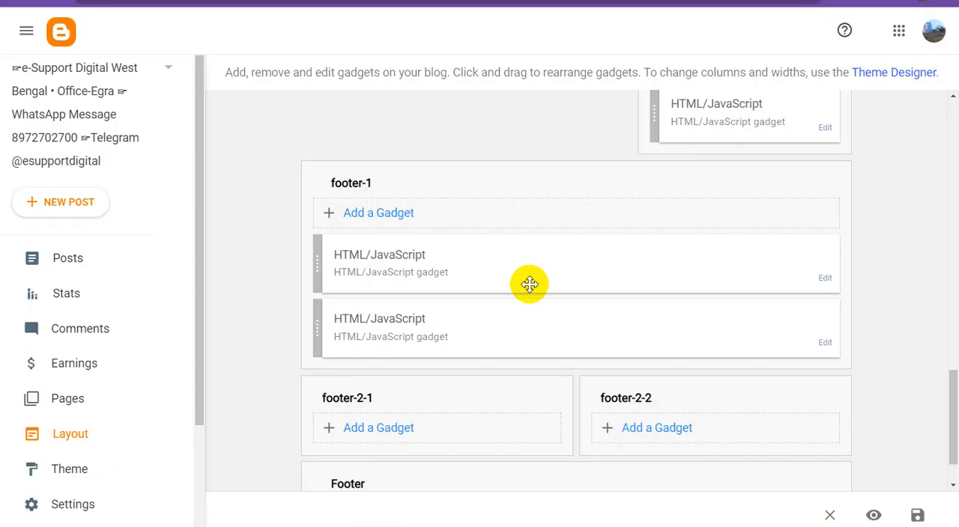
pyautogui.scroll(-2, 534, 293)
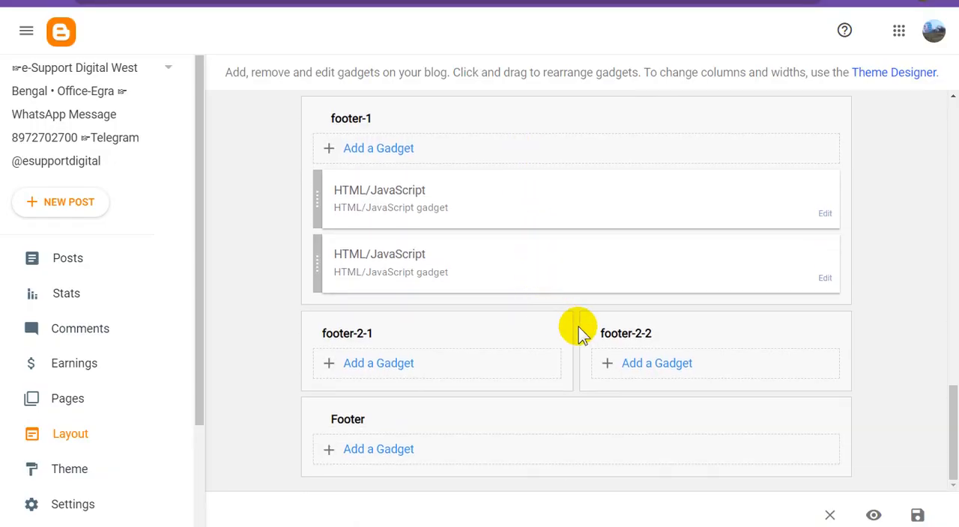
pyautogui.scroll(2, 467, 257)
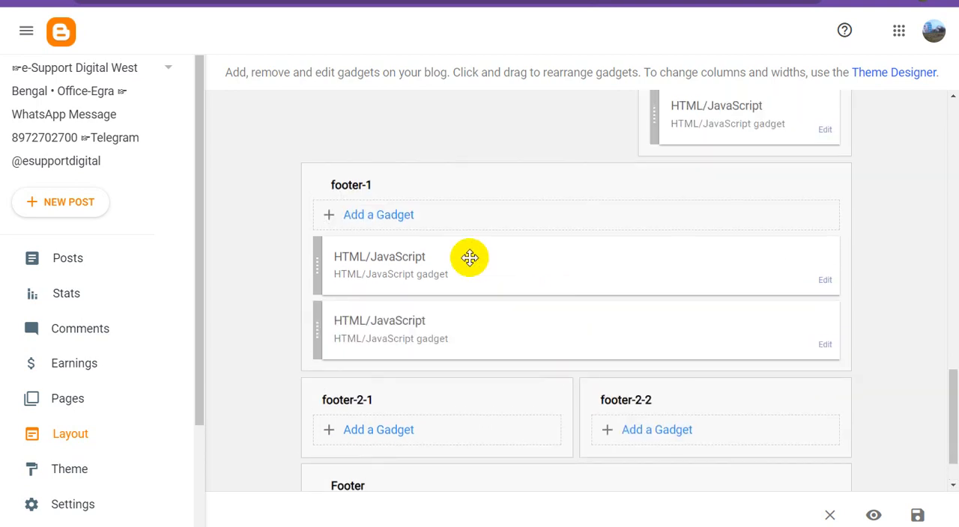
pyautogui.click(406, 216)
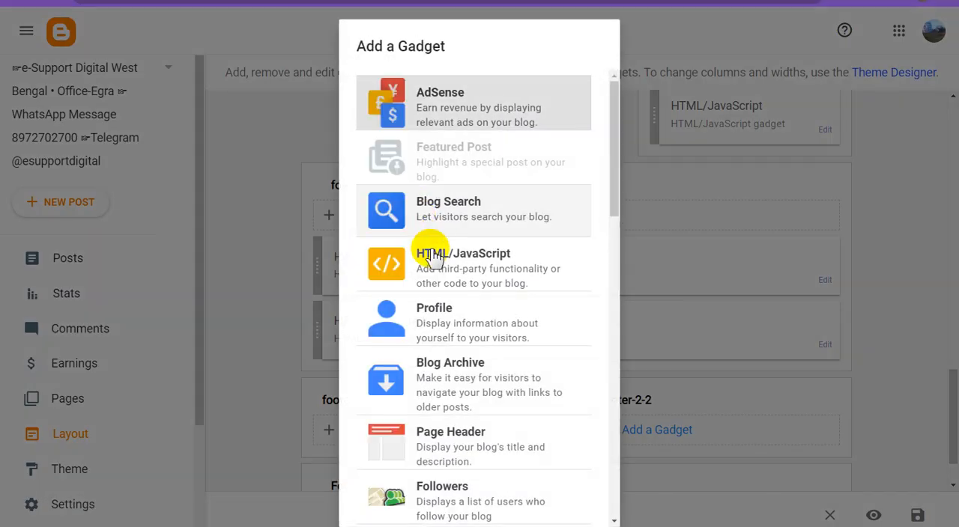
pyautogui.click(475, 257)
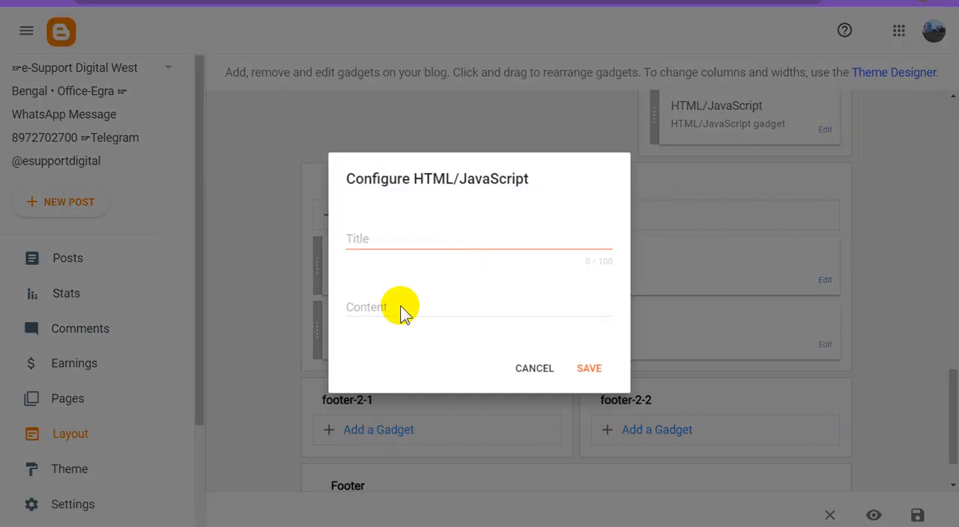
# - Paste the copied Popunder code as the new HTML/JavaScript gadget's content and save the gadget
pyautogui.click(399, 309)
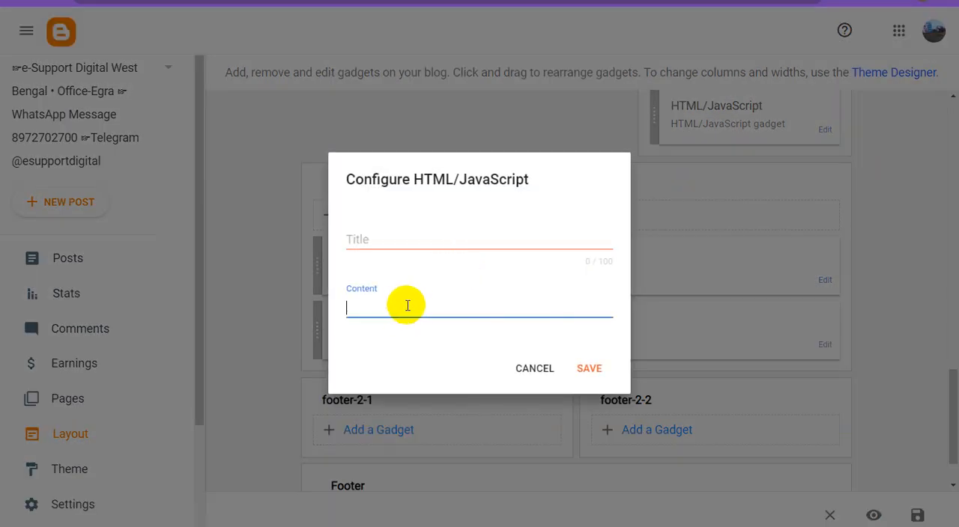
pyautogui.write("<script type='text/javascript' src='//inventorypikepockets.com/be/c6/df/bec6dfea4a0d75d4a24f0a7adfe85910.js'></script>")
pyautogui.click(590, 386)
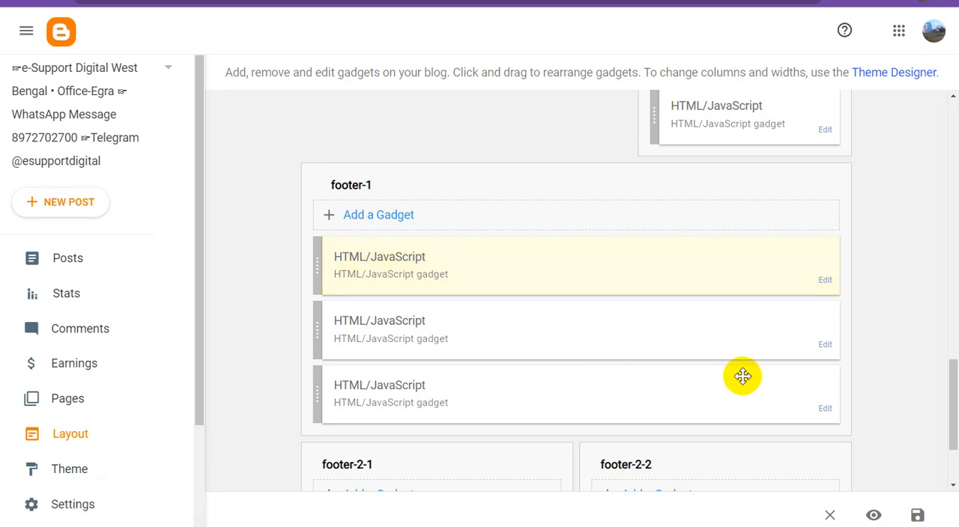
pyautogui.scroll(3, 743, 376)
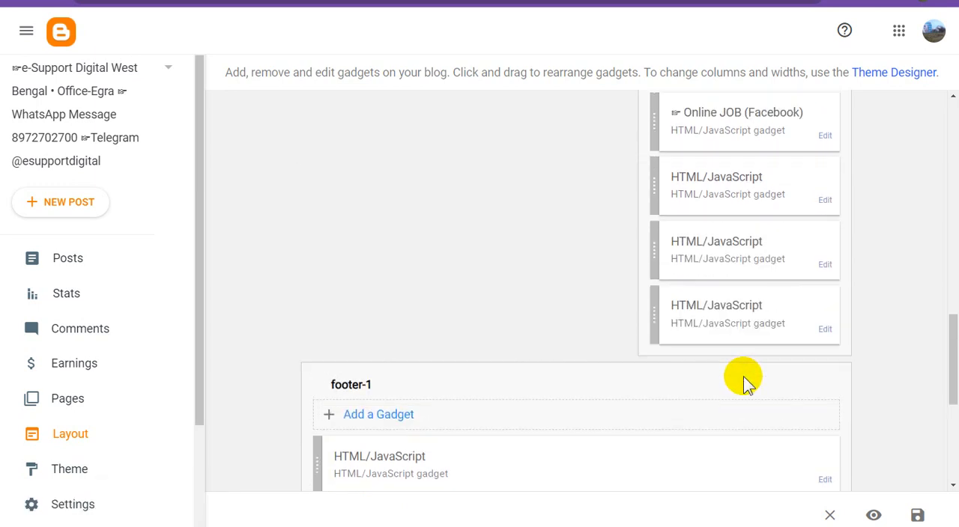
pyautogui.scroll(15, 727, 370)
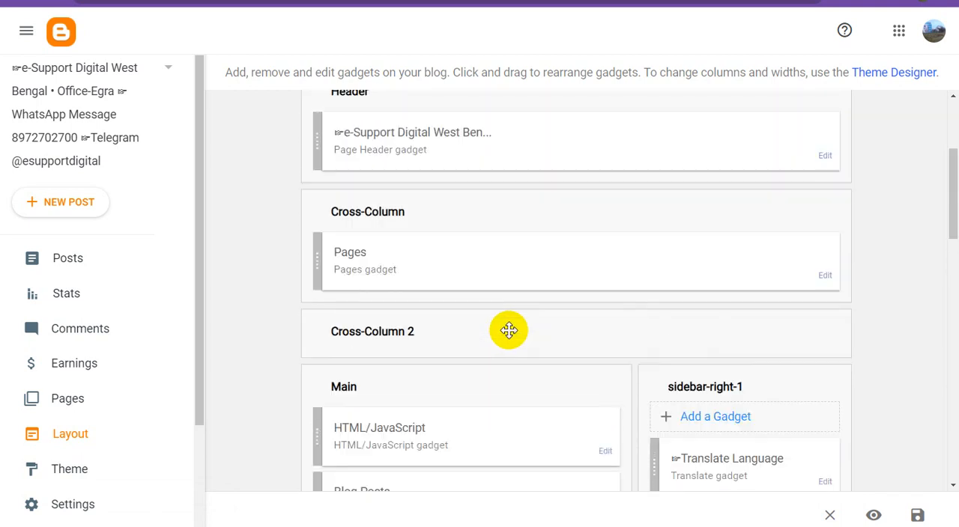
pyautogui.scroll(3, 507, 328)
pyautogui.scroll(-3, 517, 327)
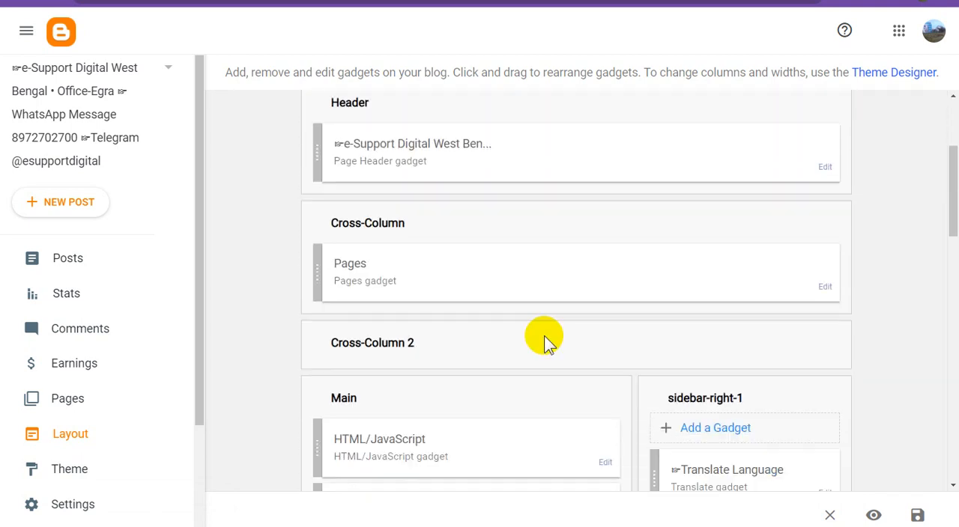
# - Delete the VIDEO entry from the page list of the Pages gadget in the Cross-Column section
pyautogui.scroll(-1, 547, 335)
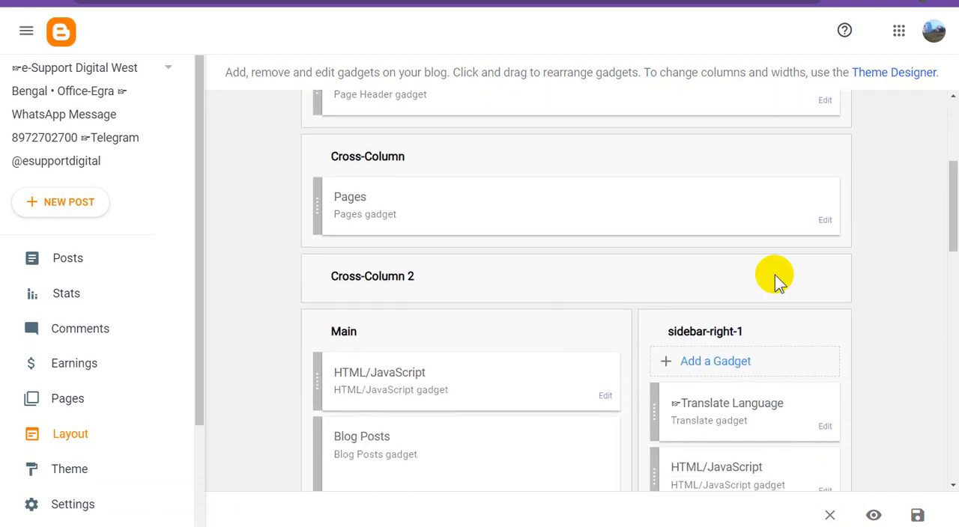
pyautogui.click(826, 222)
pyautogui.scroll(-1, 492, 342)
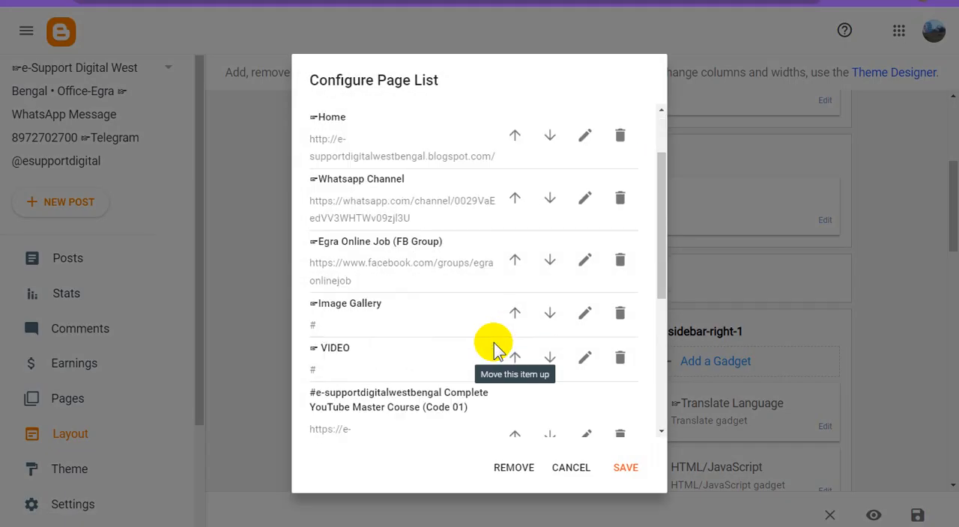
pyautogui.scroll(-2, 495, 351)
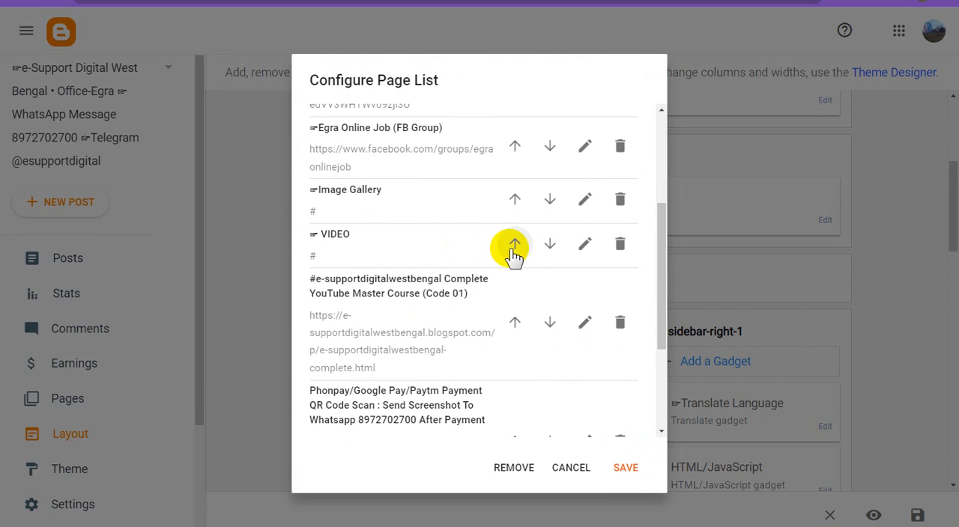
pyautogui.click(620, 245)
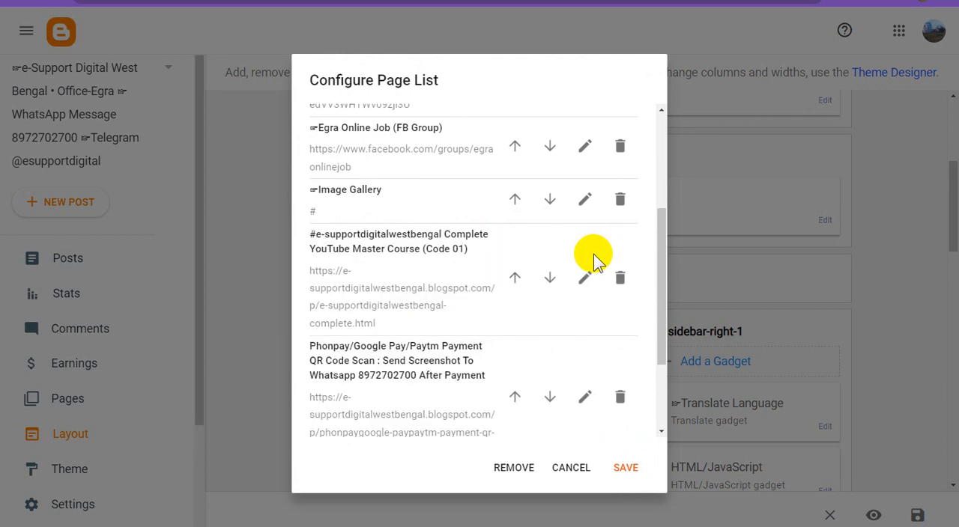
# - Rename the last three links of the page list as Global News Fx, Contact and PAYMENT, and save the layout
pyautogui.click(585, 199)
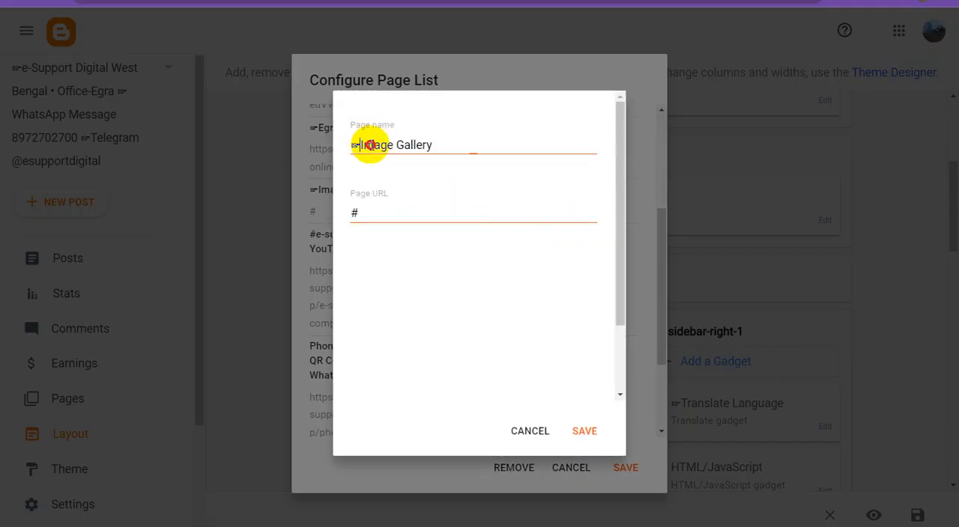
pyautogui.moveTo(361, 144); pyautogui.dragTo(491, 149)
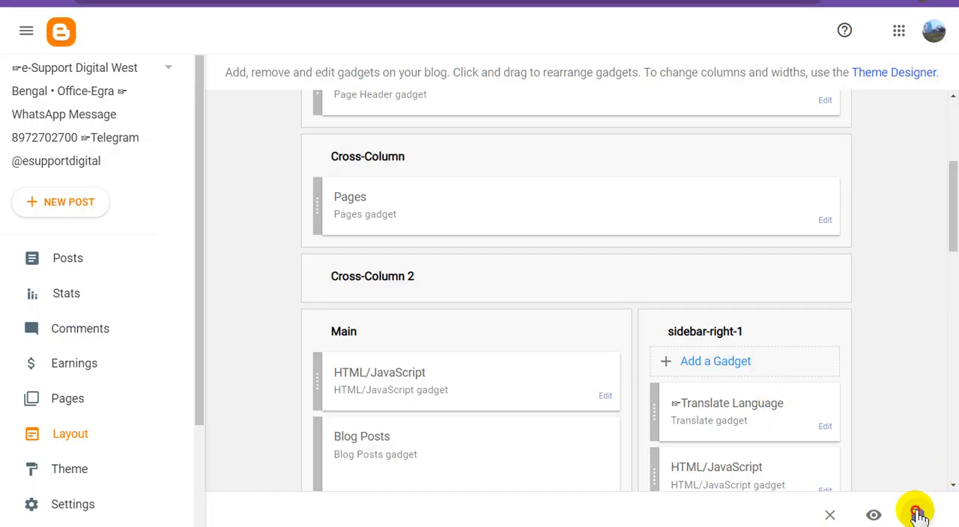
pyautogui.click(916, 514)
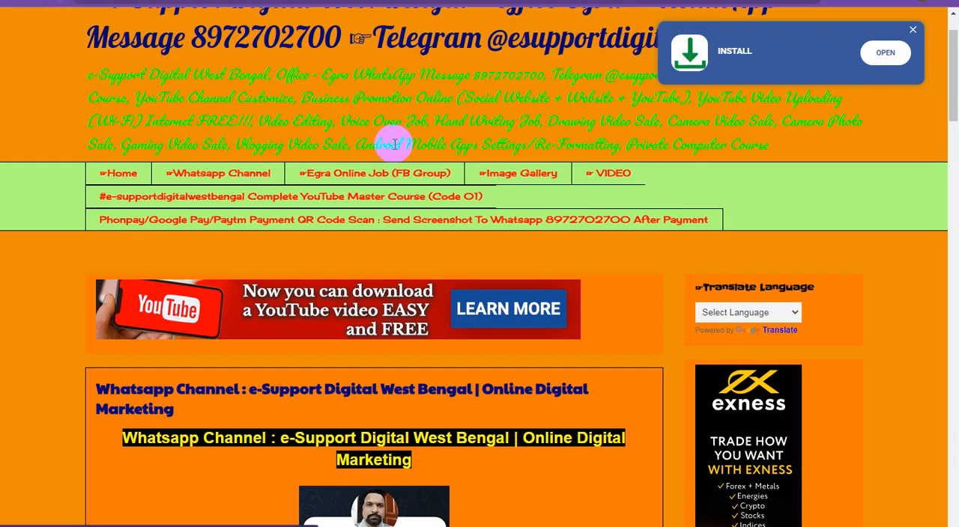
# - Check the page menu and ad placements on the live blog, dismissing the Install ad
pyautogui.click(452, 216)
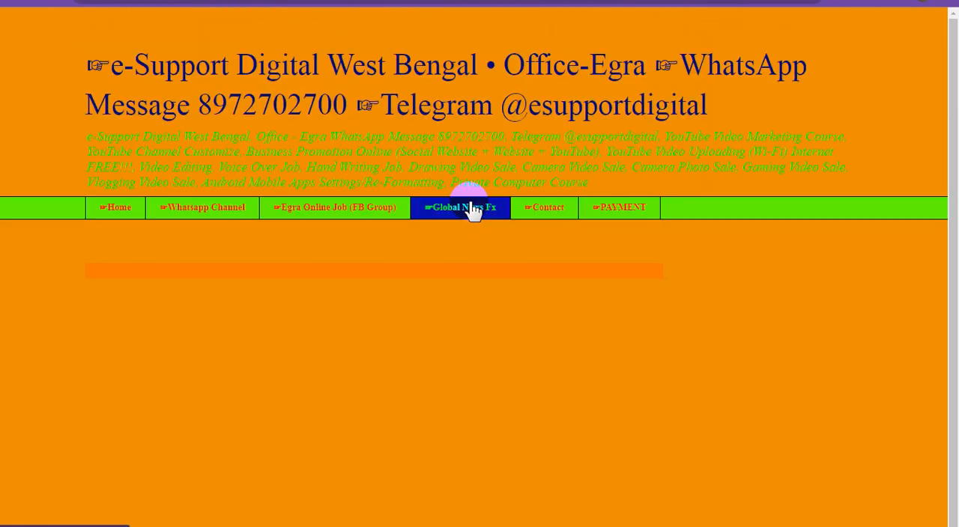
pyautogui.scroll(-1, 470, 201)
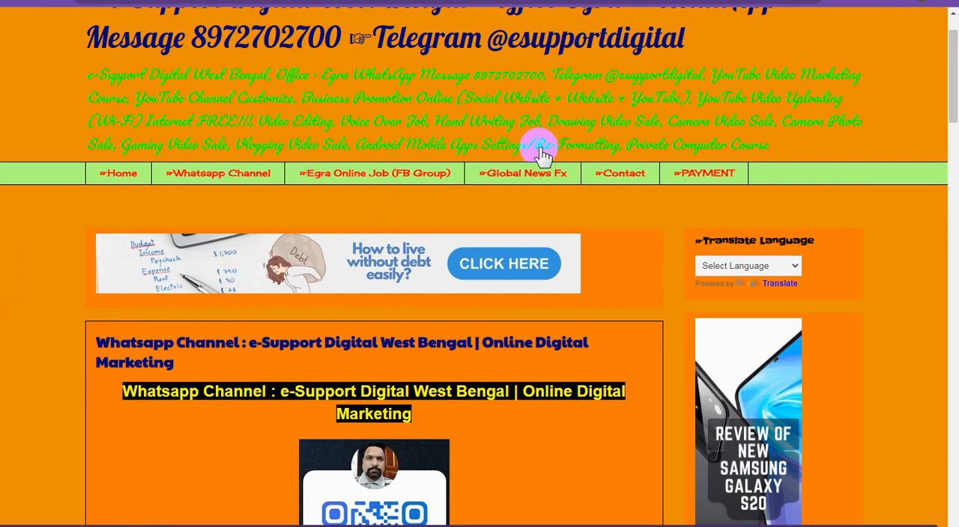
pyautogui.scroll(-3, 475, 235)
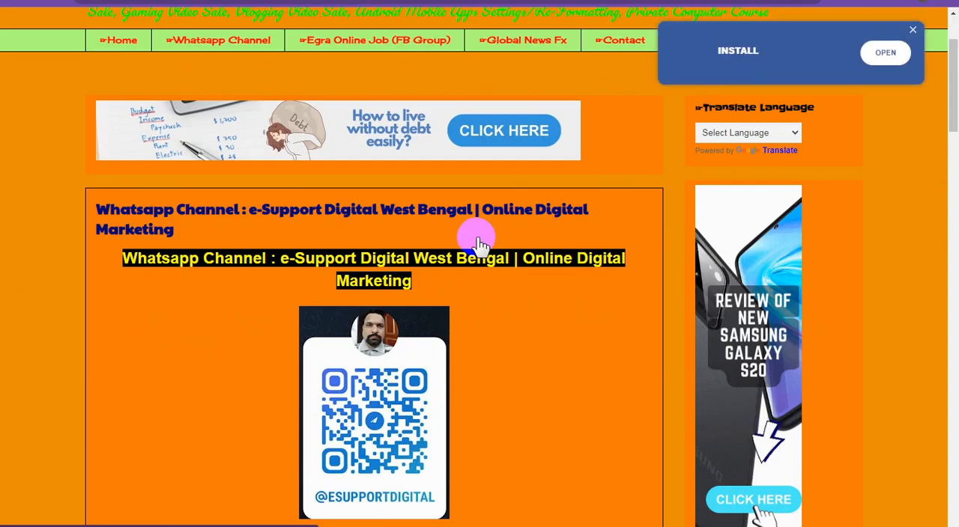
pyautogui.scroll(3, 479, 243)
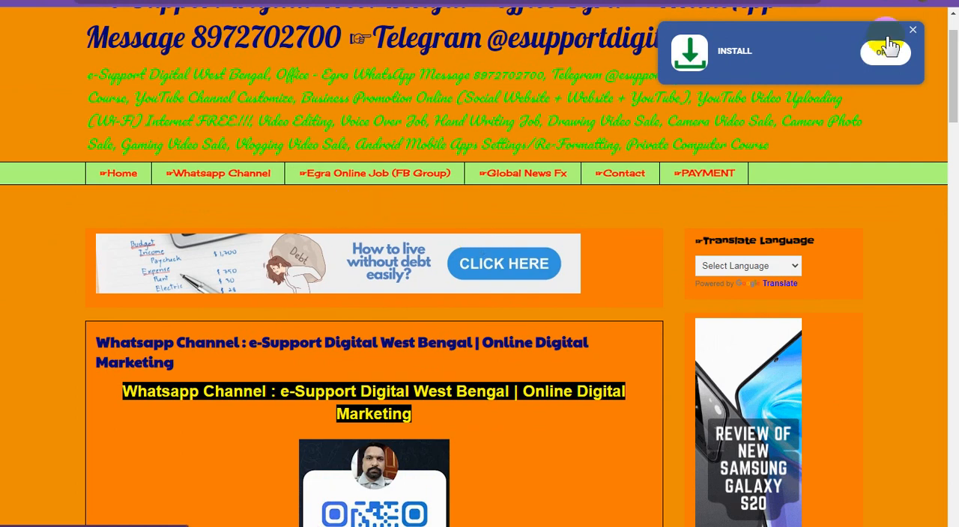
pyautogui.click(913, 31)
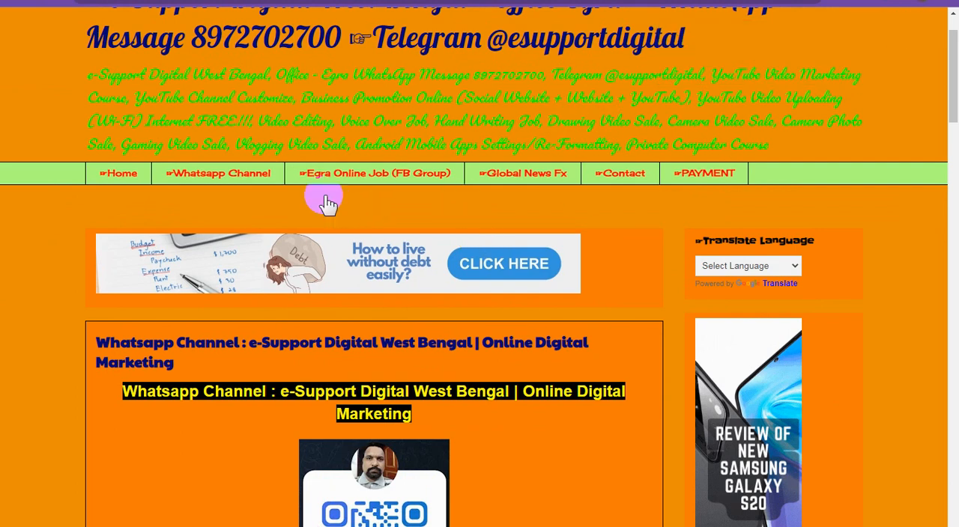
pyautogui.click(21, 305)
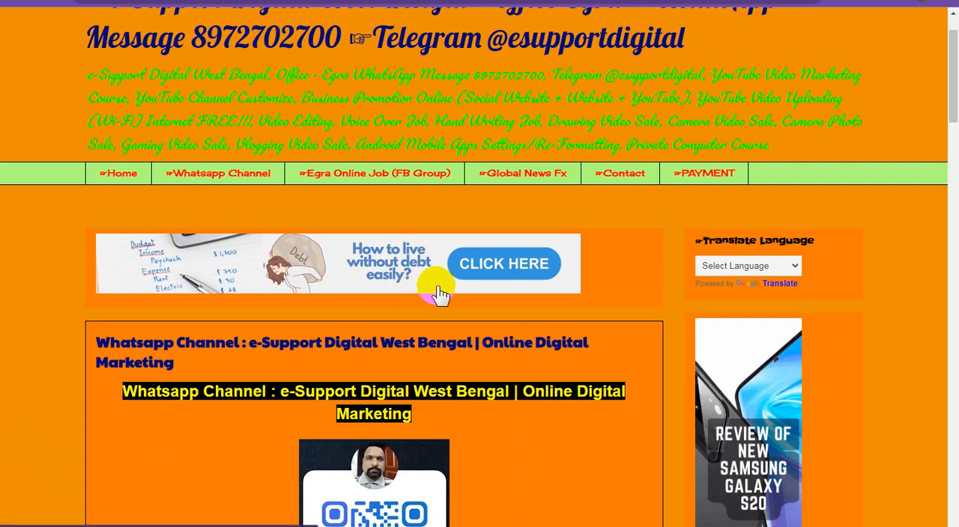
pyautogui.scroll(1, 471, 295)
pyautogui.scroll(-2, 469, 292)
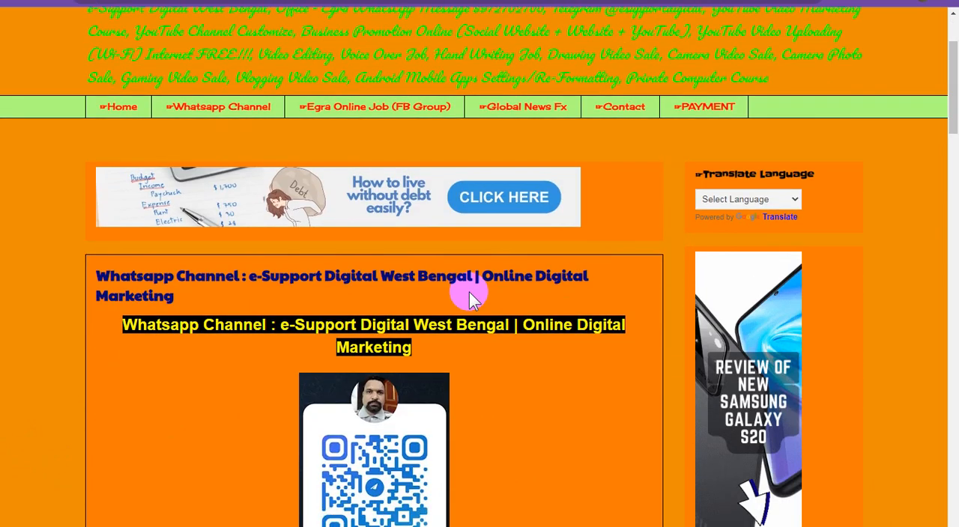
pyautogui.scroll(2, 469, 293)
pyautogui.scroll(-2, 469, 292)
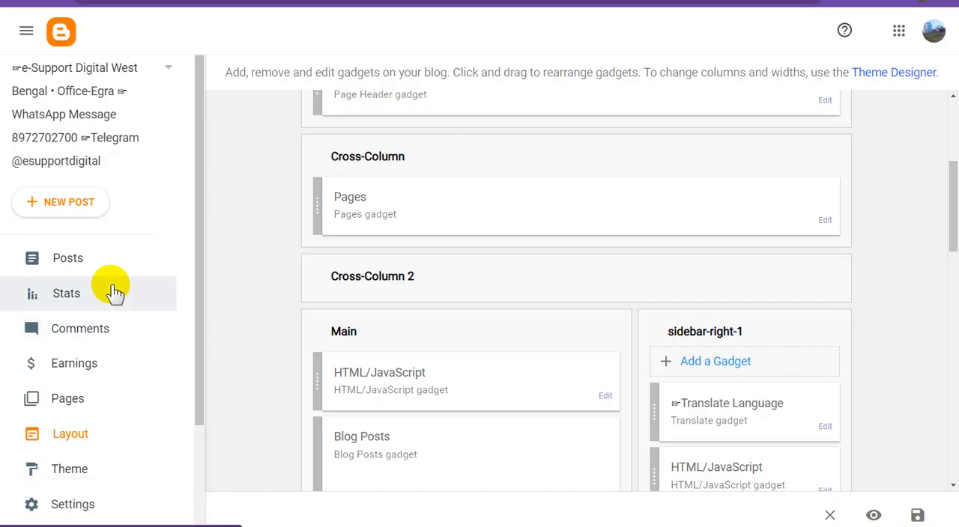
# - Open the post "Whatsapp Channel : e-Support Digital West Bengal | Online Digital Marketing" from the Blogger posts list and show it in compose view
pyautogui.click(88, 264)
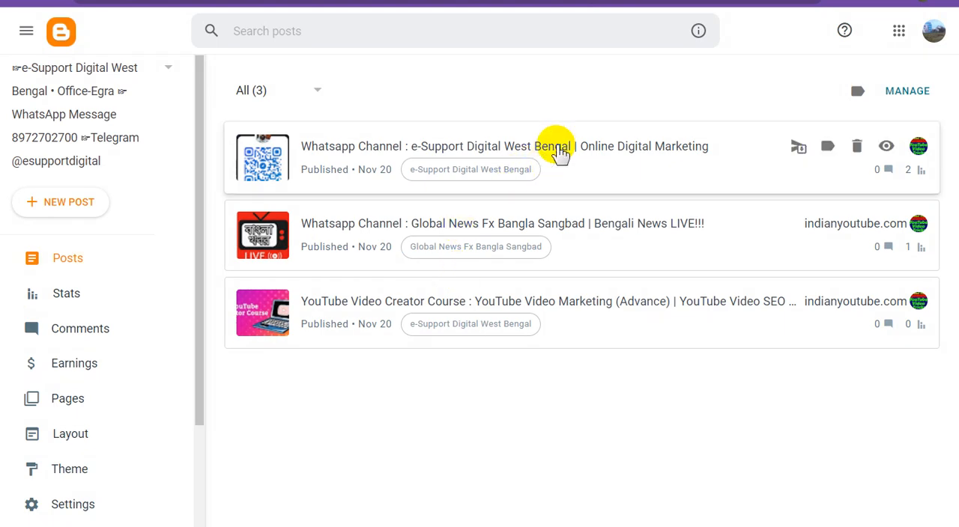
pyautogui.click(561, 147)
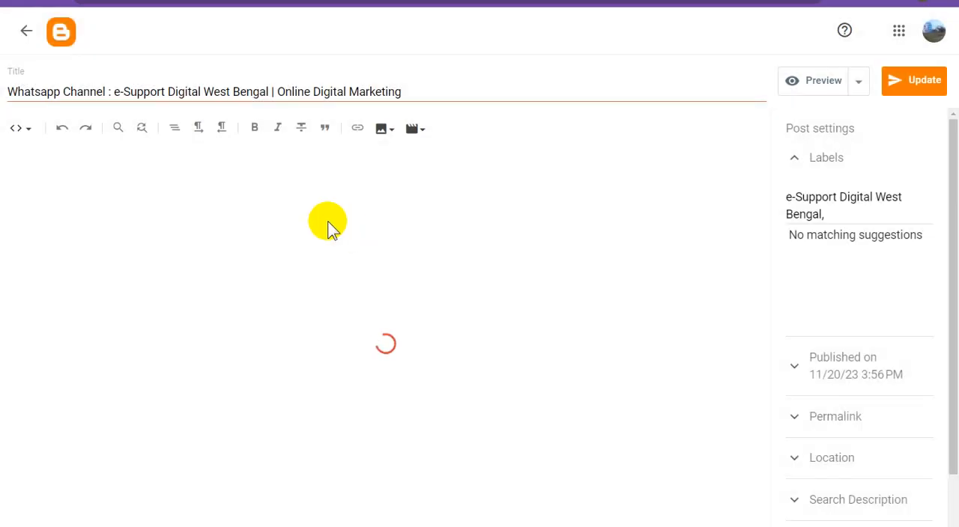
pyautogui.click(24, 131)
pyautogui.click(71, 166)
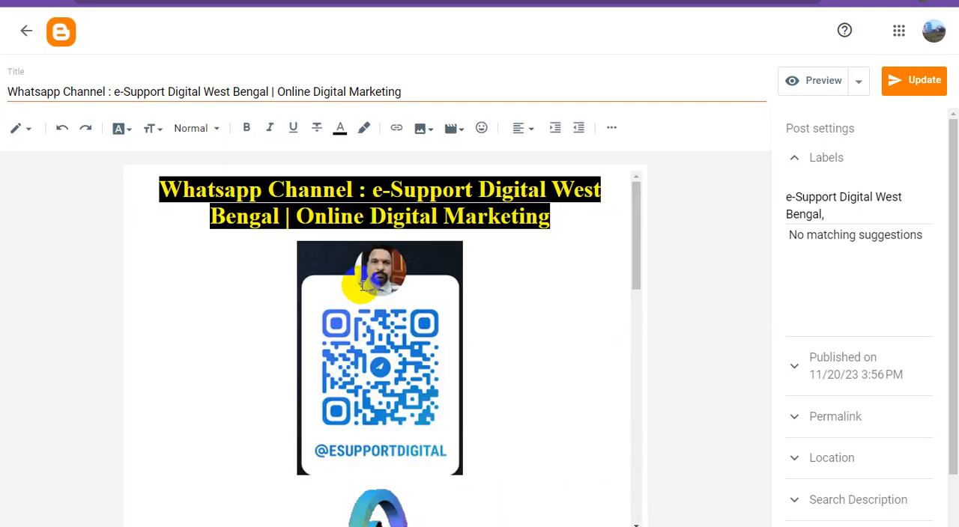
# - Insert a jump break below the WhatsApp number image, update the post and return to the posts list
pyautogui.scroll(-5, 507, 374)
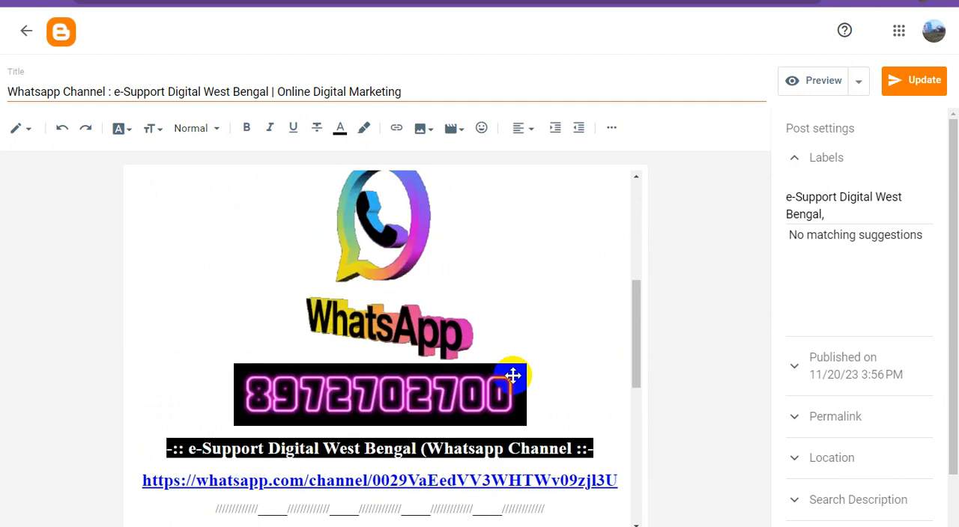
pyautogui.scroll(-2, 513, 376)
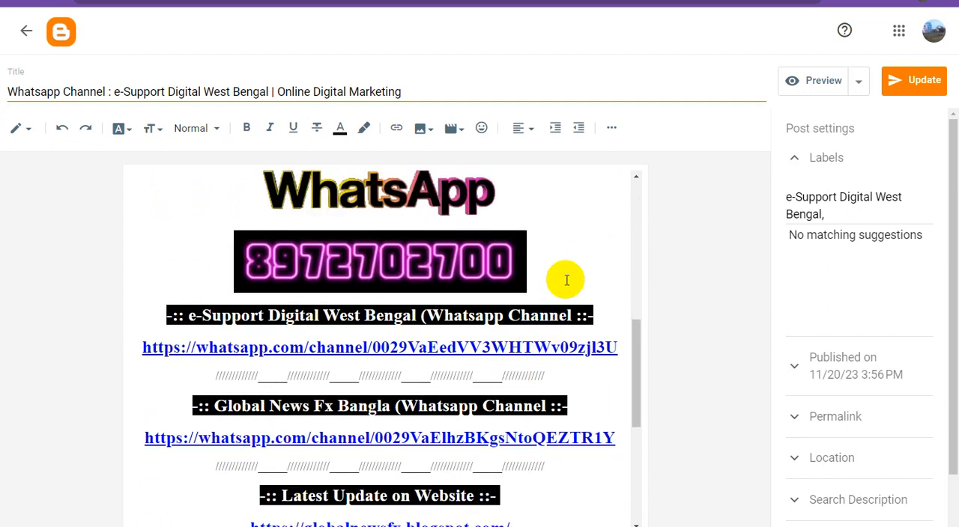
pyautogui.click(611, 133)
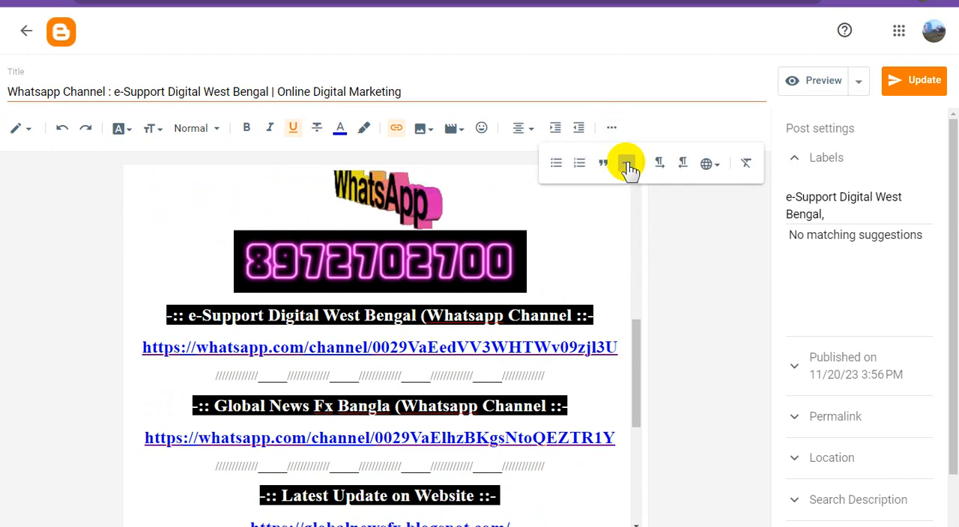
pyautogui.click(627, 166)
pyautogui.click(916, 86)
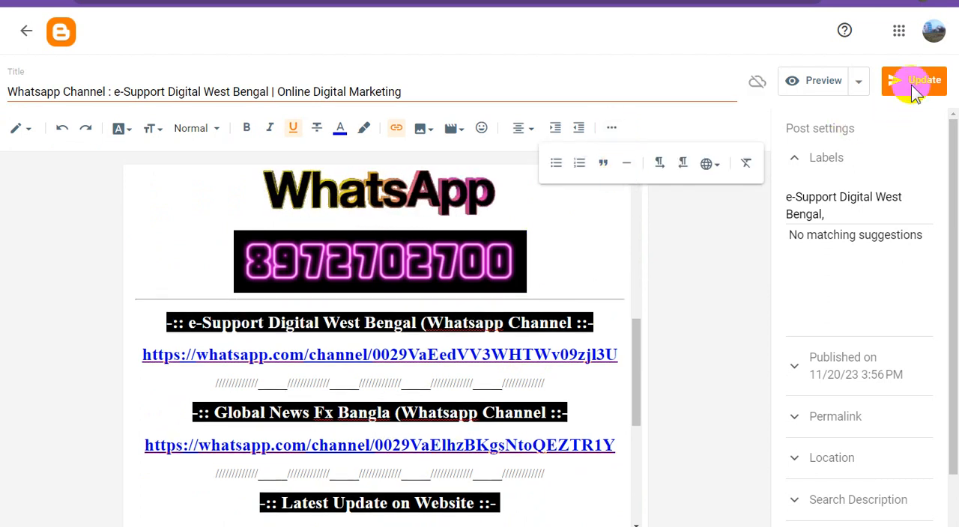
pyautogui.click(26, 34)
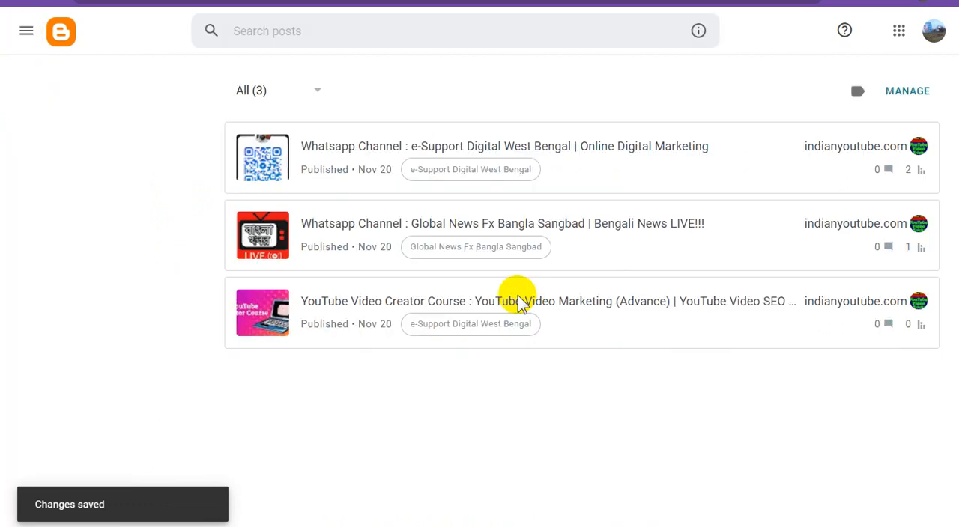
# - Insert a jump break below the WhatsApp image in the "Global News Fx Bangla Sangbad | Bengali News LIVE!!!" post and update it
pyautogui.click(611, 227)
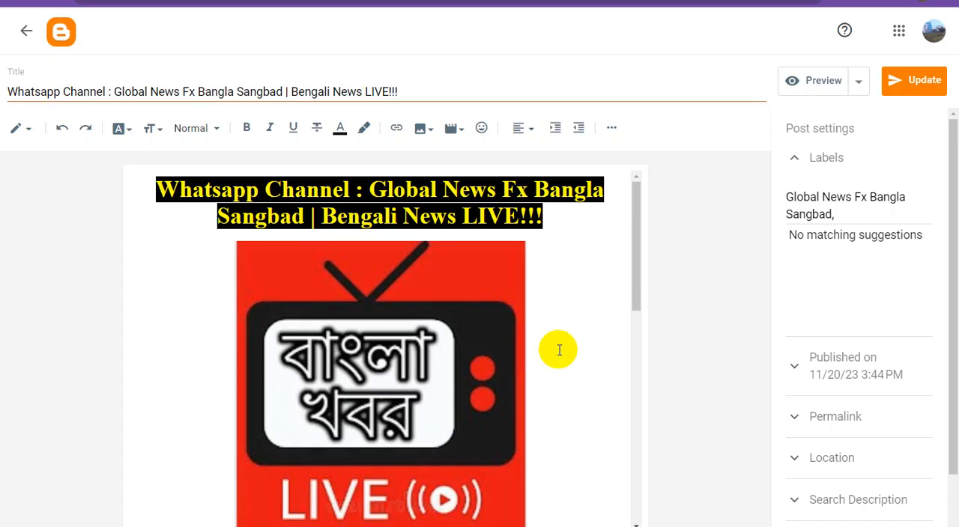
pyautogui.scroll(-4, 563, 350)
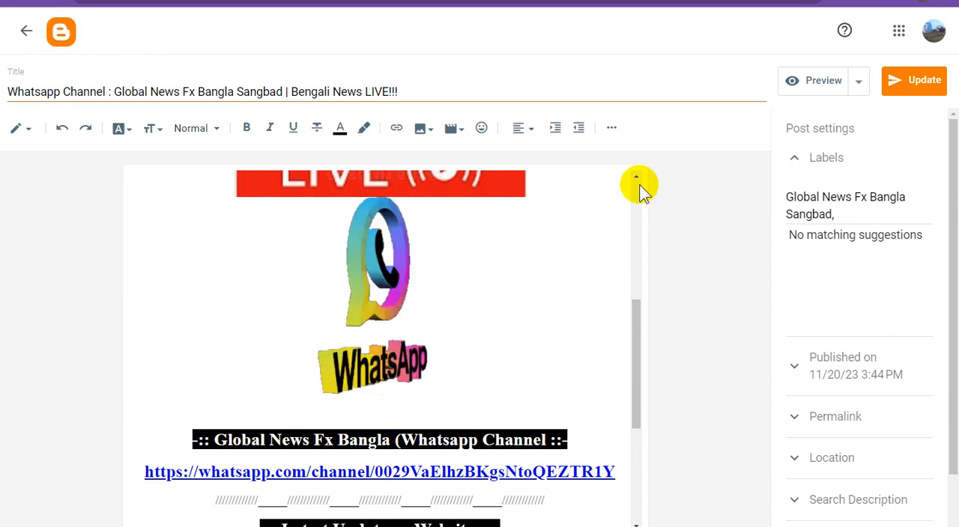
pyautogui.click(612, 129)
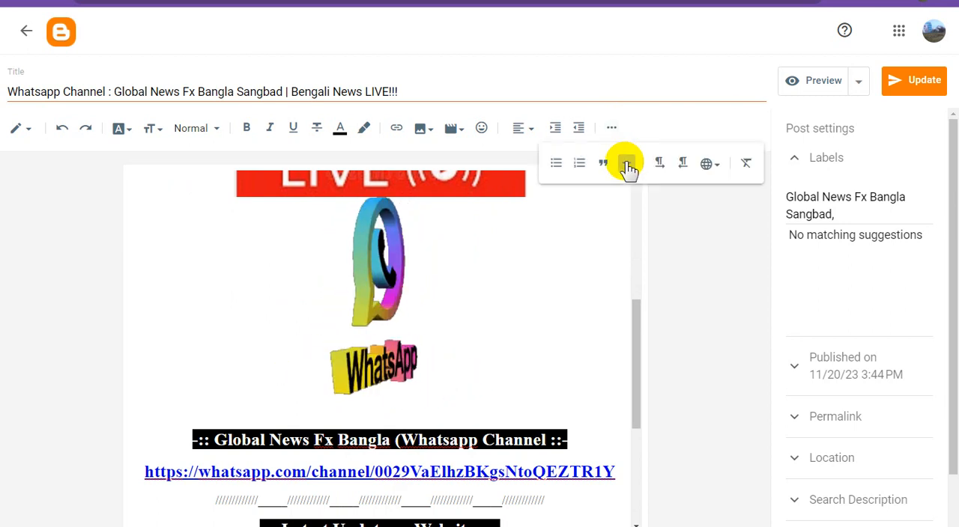
pyautogui.click(627, 165)
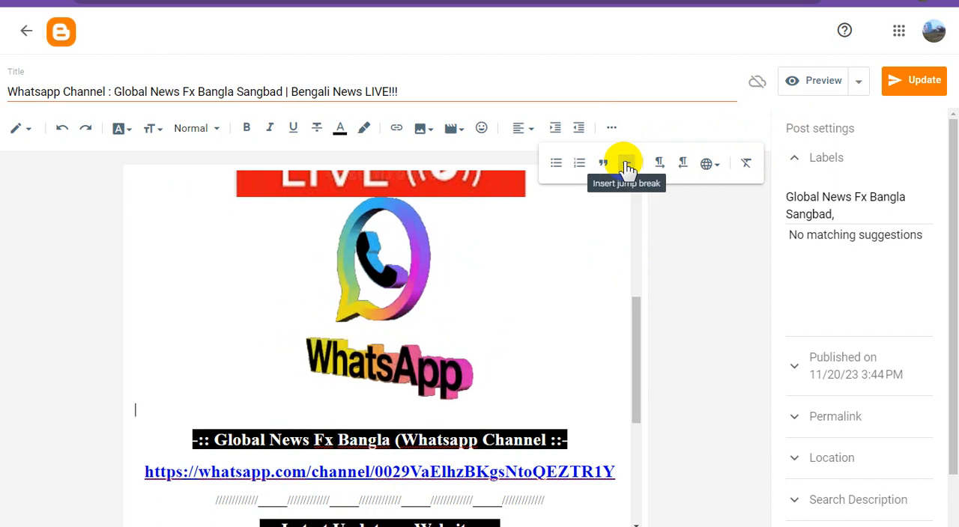
pyautogui.click(916, 81)
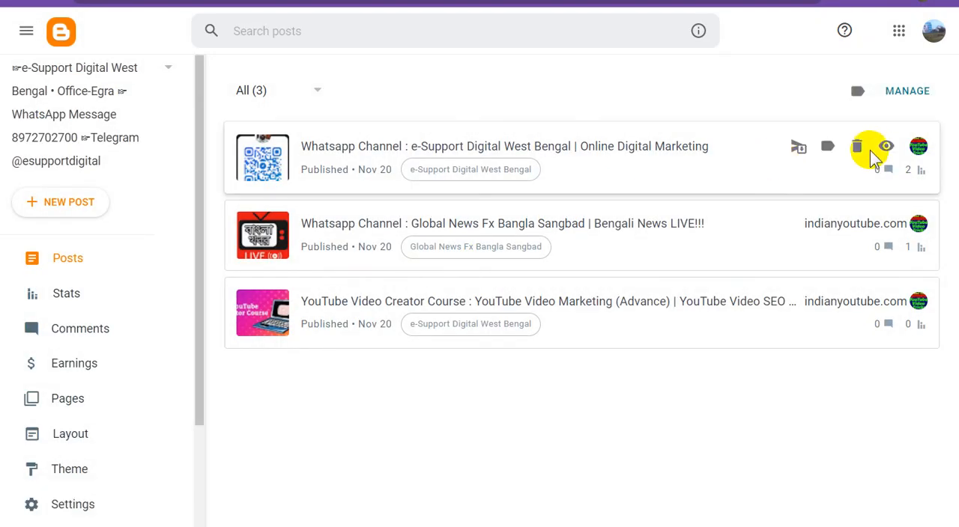
# - View the published e-Support Digital West Bengal WhatsApp channel post and look through its content
pyautogui.click(885, 147)
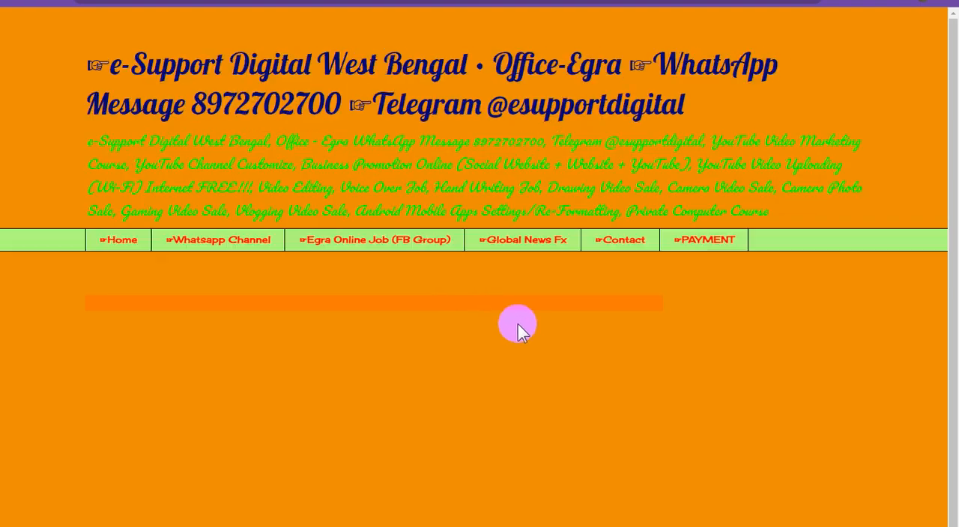
pyautogui.scroll(-8, 553, 310)
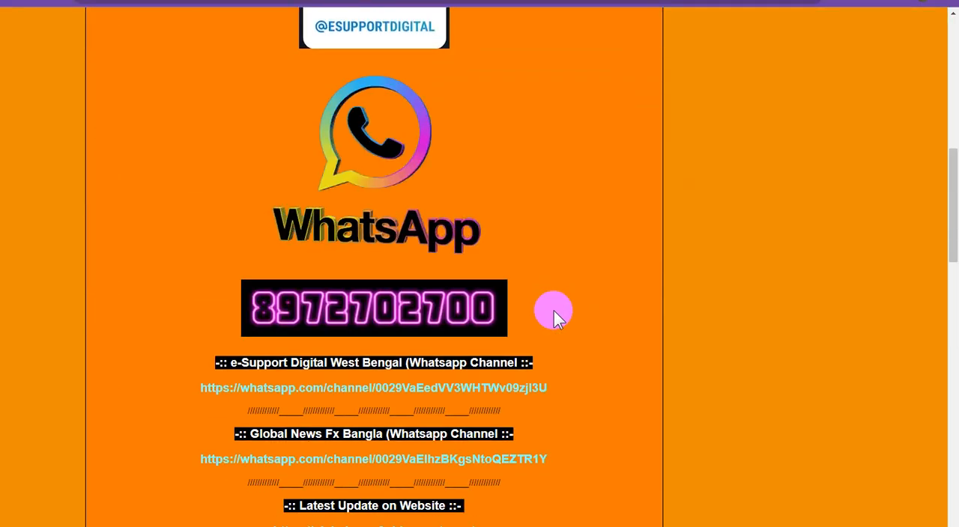
pyautogui.scroll(-2, 554, 310)
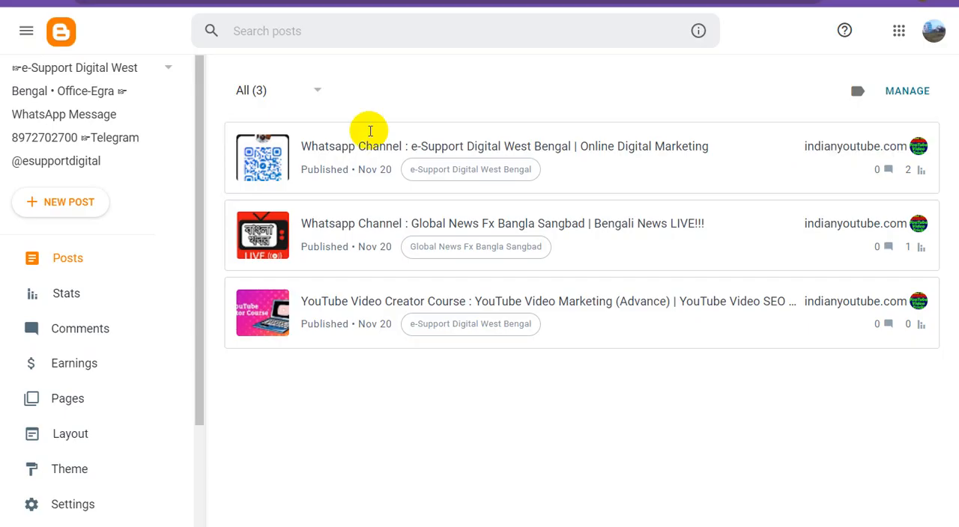
pyautogui.scroll(-2, 89, 479)
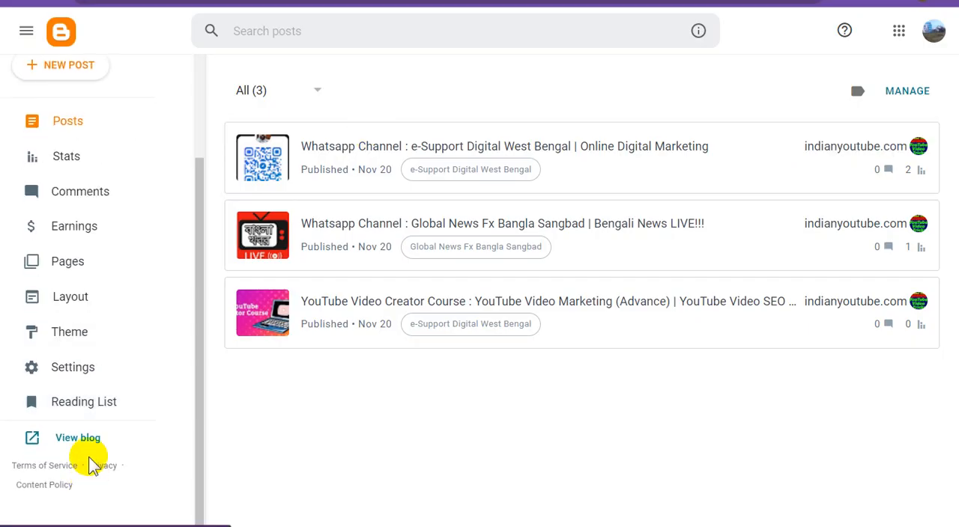
# - View the blog's home page and check the first post's jump break and ad placement
pyautogui.click(60, 444)
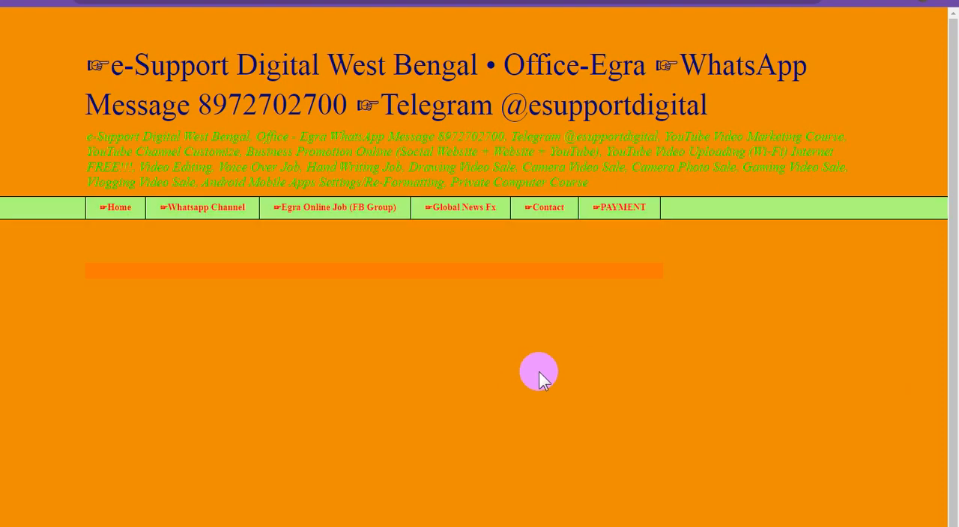
pyautogui.scroll(-2, 539, 371)
pyautogui.scroll(-8, 542, 372)
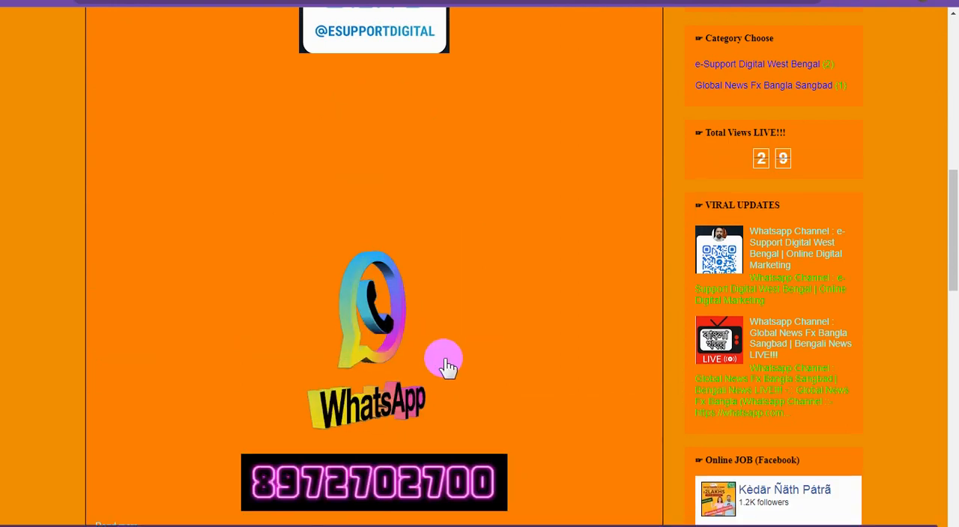
pyautogui.scroll(5, 457, 367)
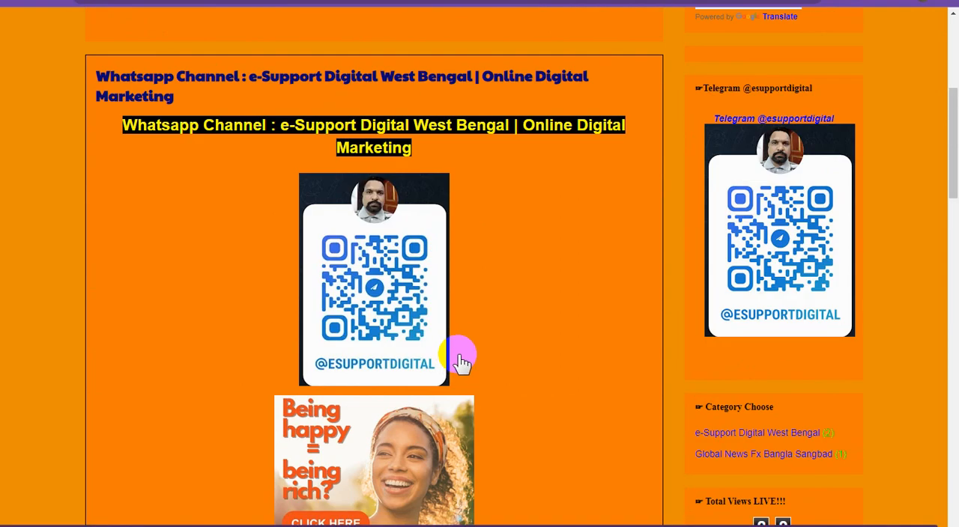
# - Open the full WhatsApp channel post from its "Read more" jump break on the home page and examine its content down to the last link
pyautogui.scroll(-7, 461, 358)
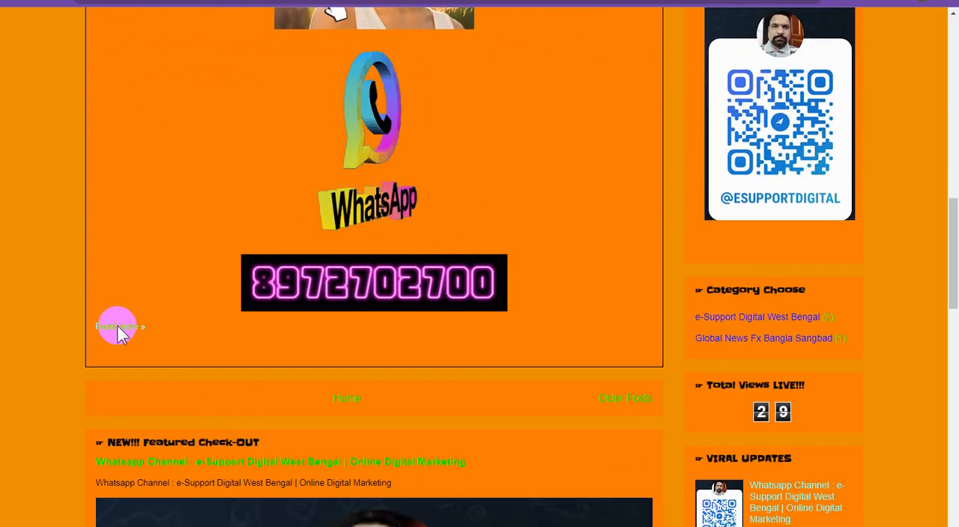
pyautogui.click(118, 328)
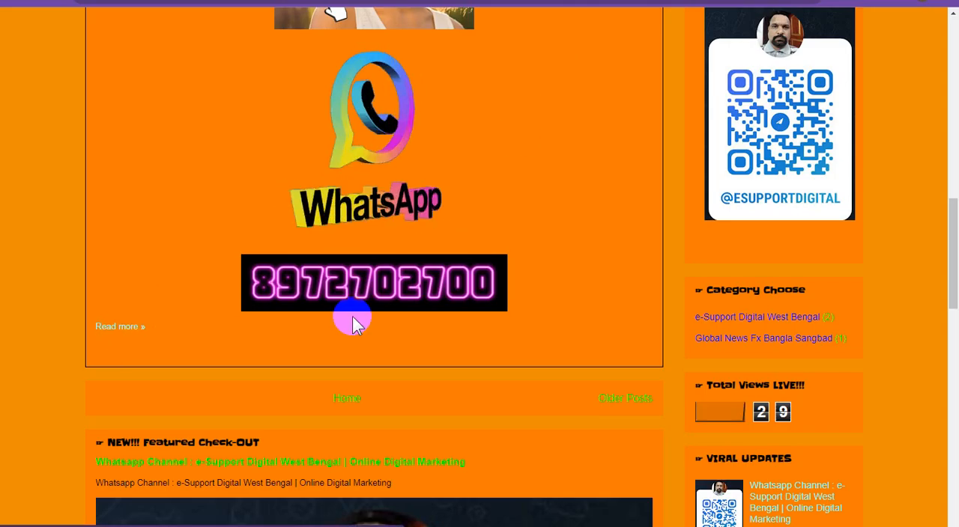
pyautogui.click(393, 303)
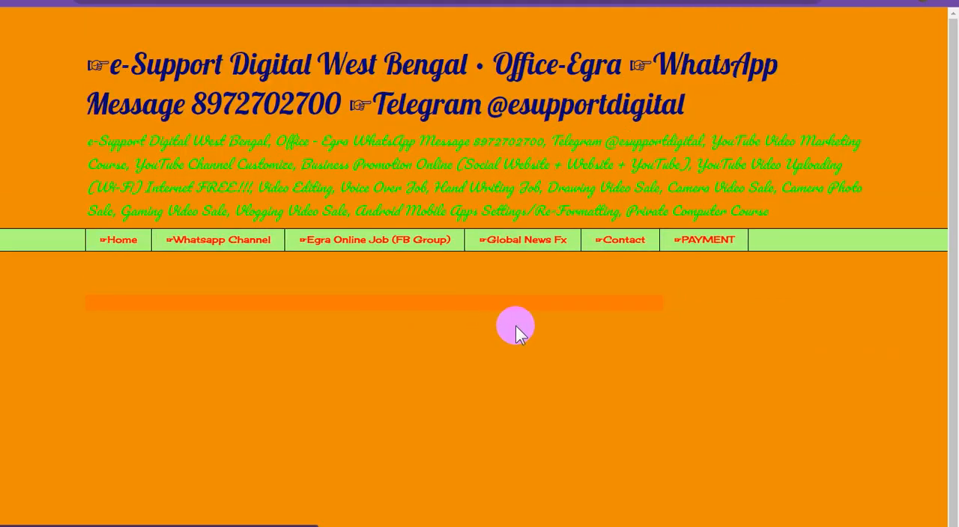
pyautogui.scroll(-7, 524, 329)
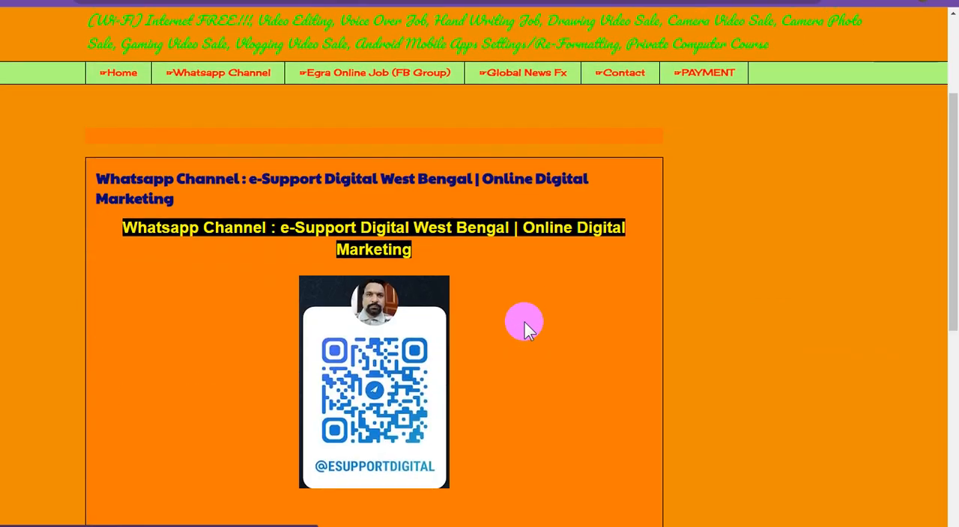
pyautogui.scroll(-4, 524, 330)
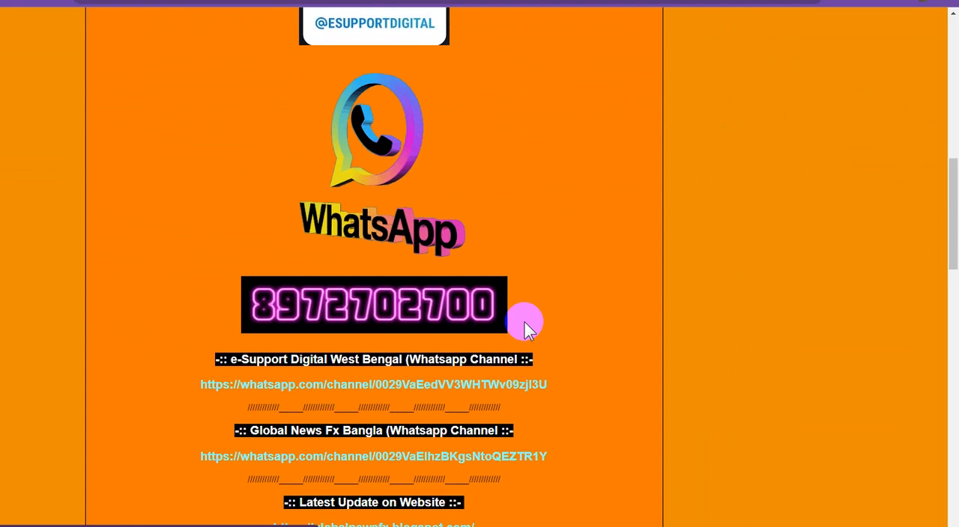
pyautogui.scroll(-4, 524, 330)
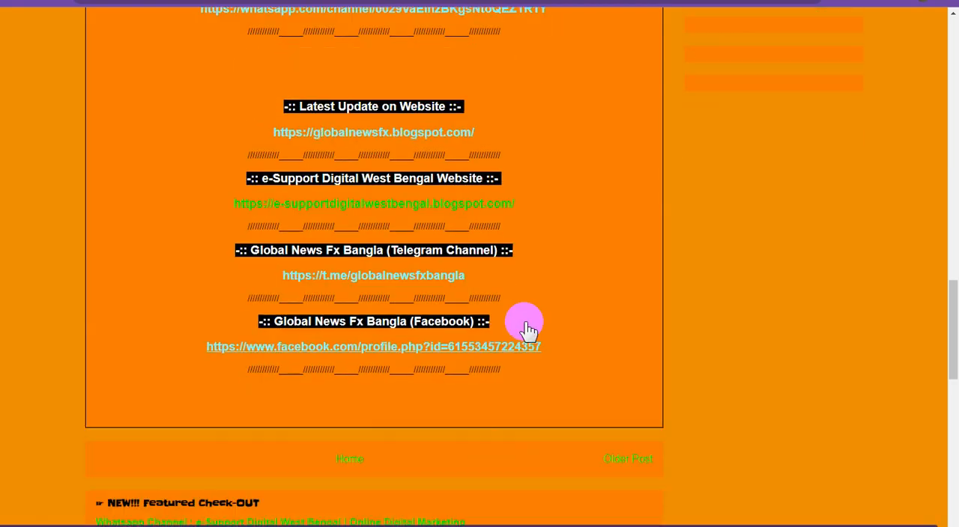